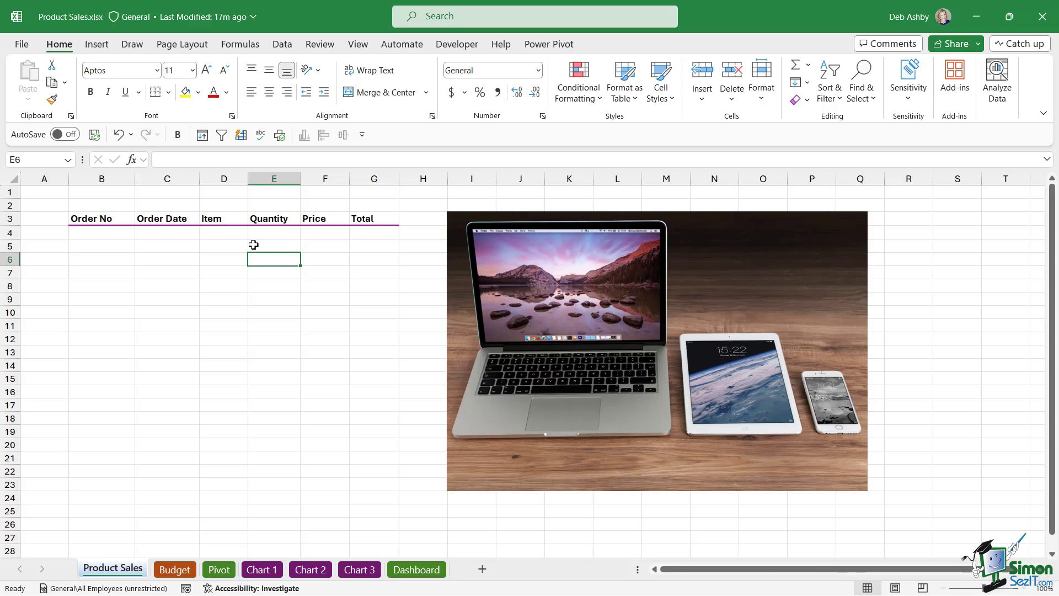
Enter ORD-0001 in cell B4 under Order No and return the selection to B4
left_click(368, 325)
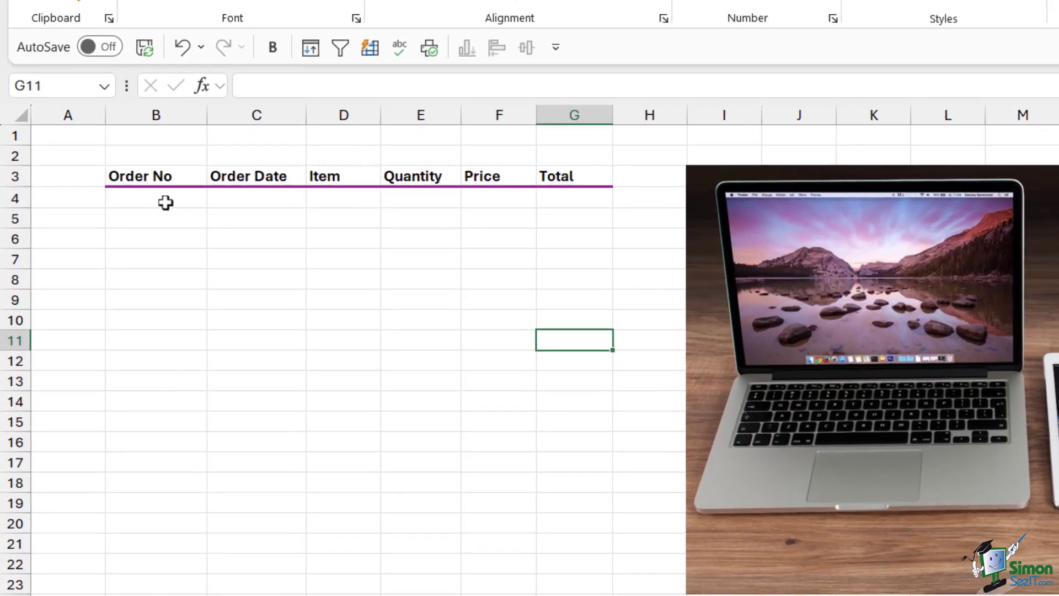
left_click(166, 202)
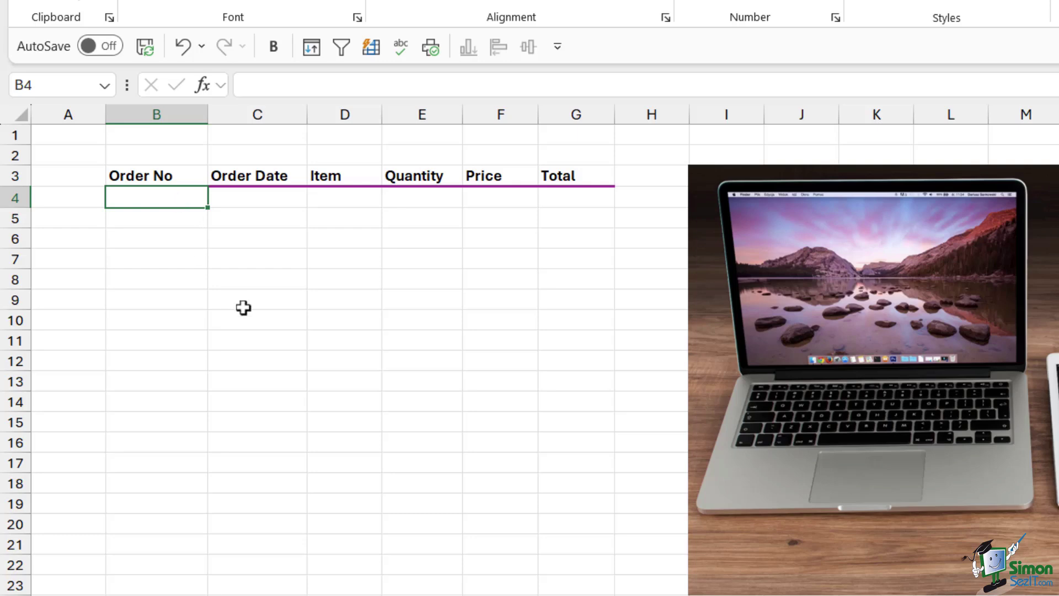
type("ORD")
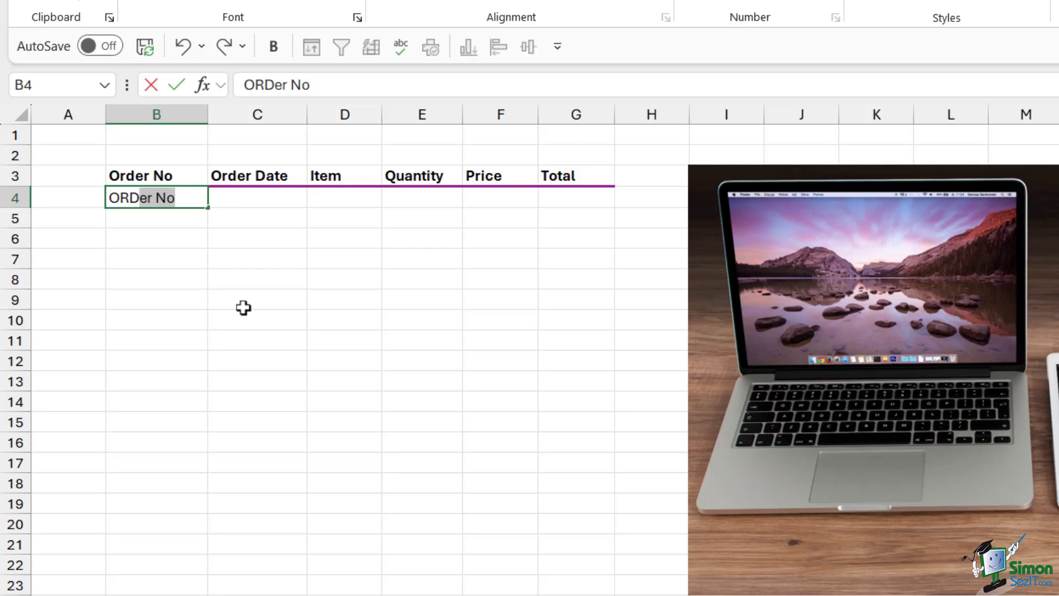
type("-0001")
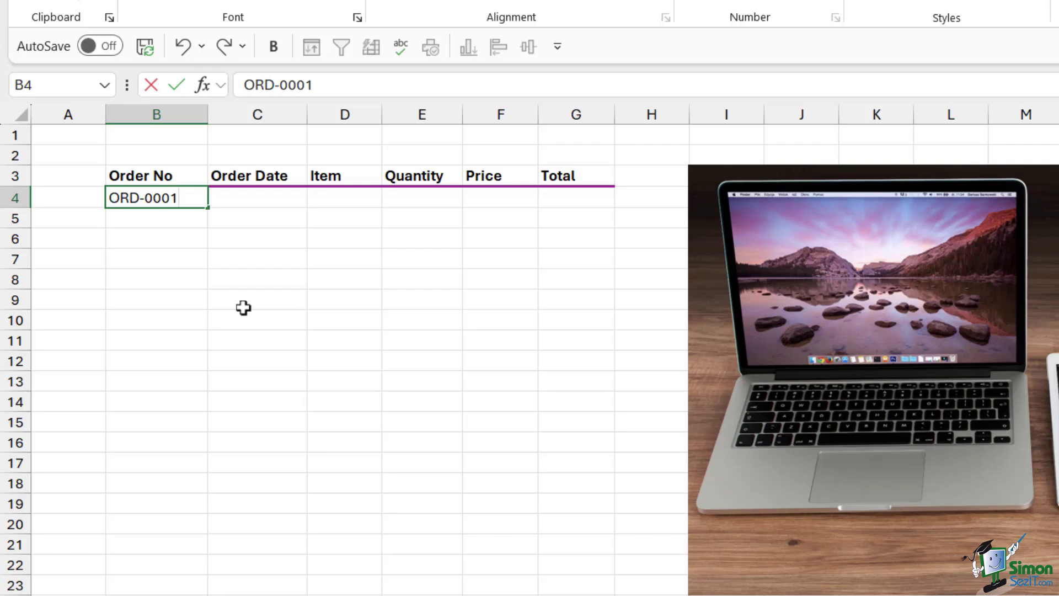
key("Tab")
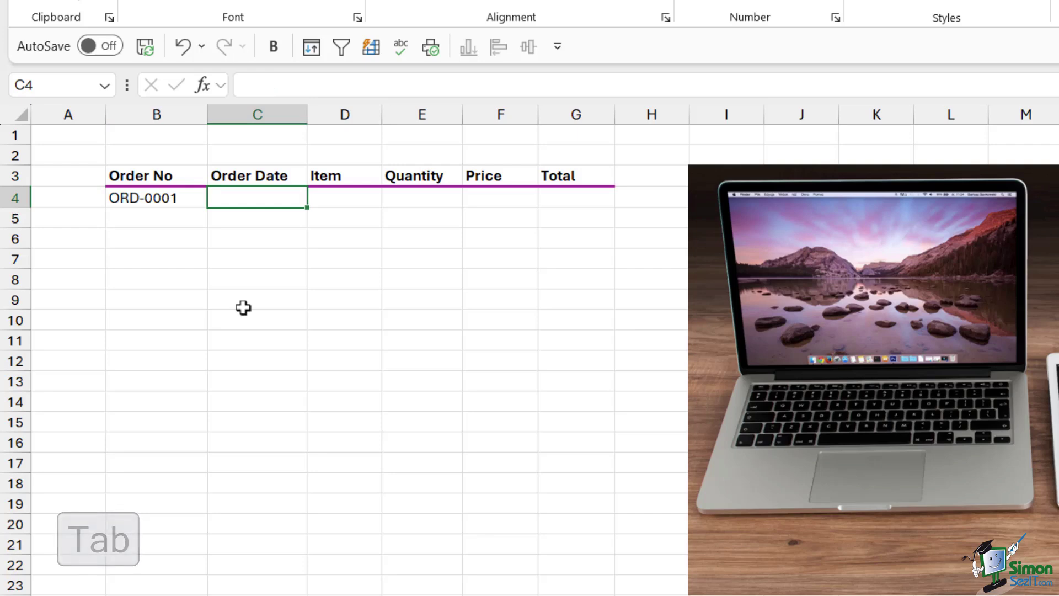
key("shift+Tab")
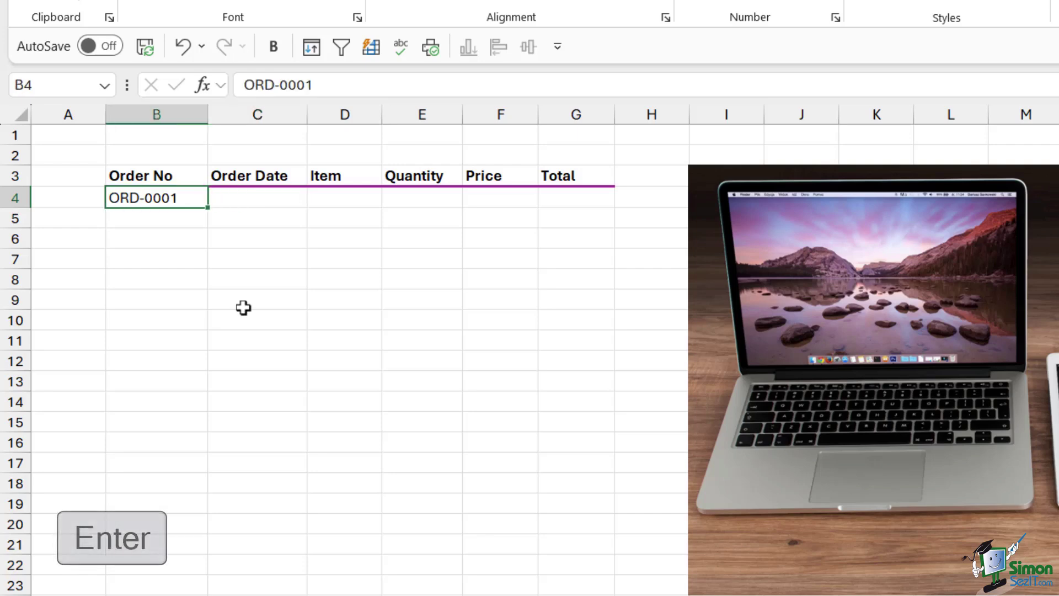
key("Return")
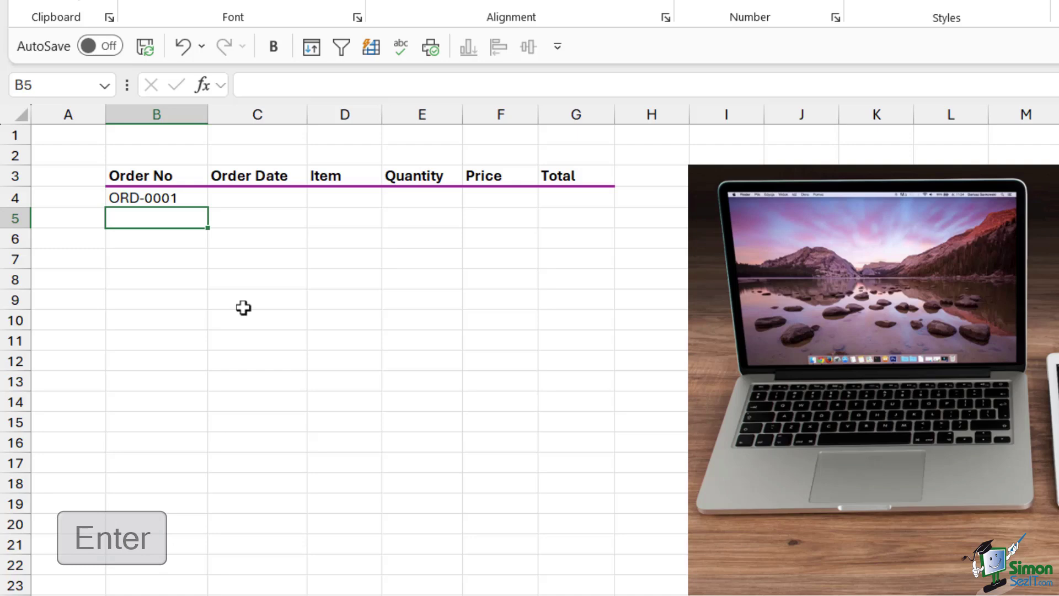
key("shift+Return")
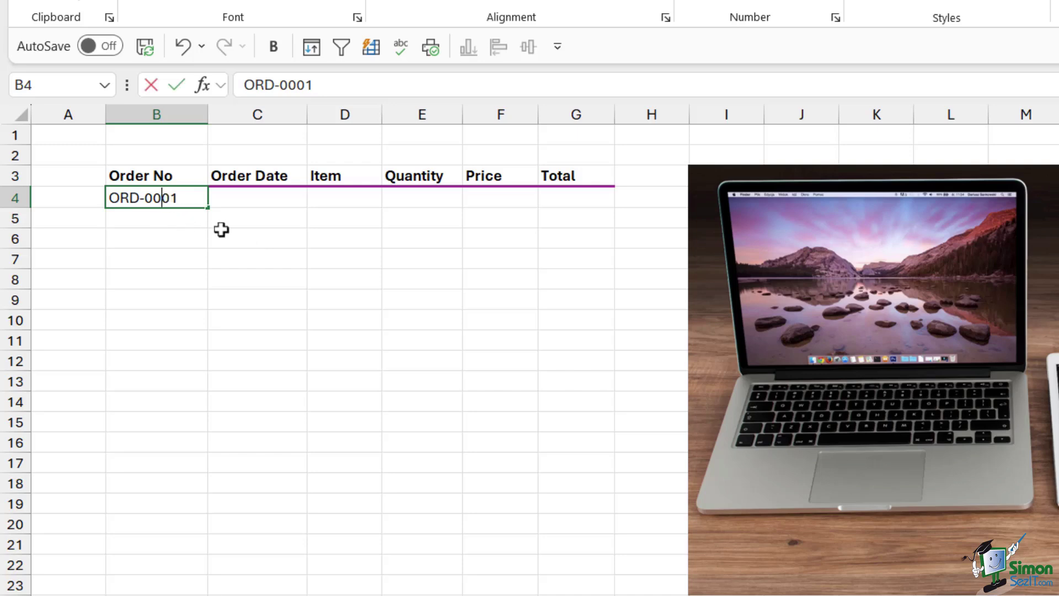
key("F2")
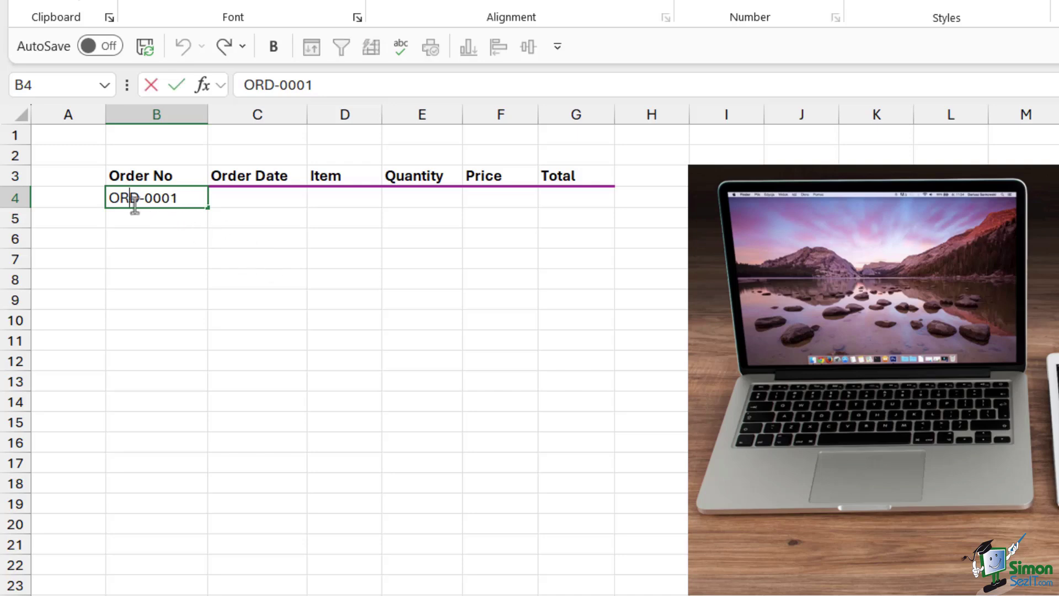
left_click_drag(140, 200, 108, 198)
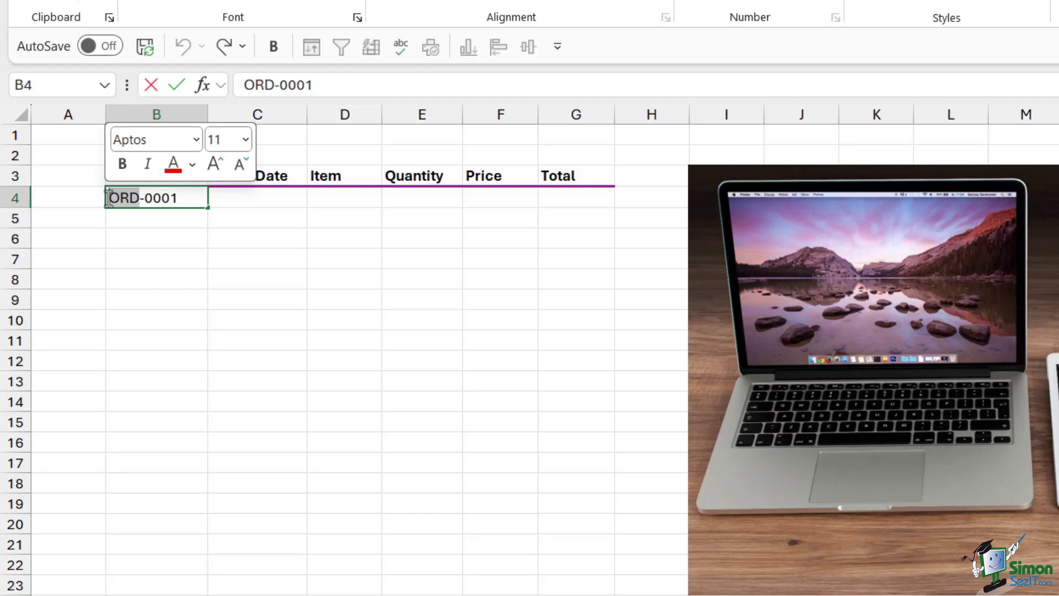
type("CRN")
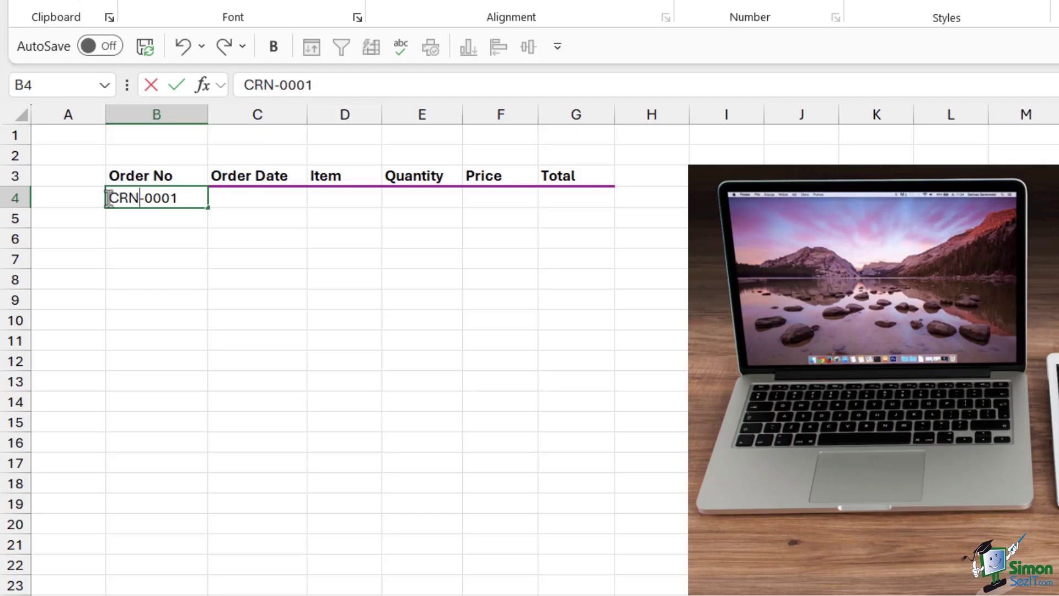
key("Return")
key("Up")
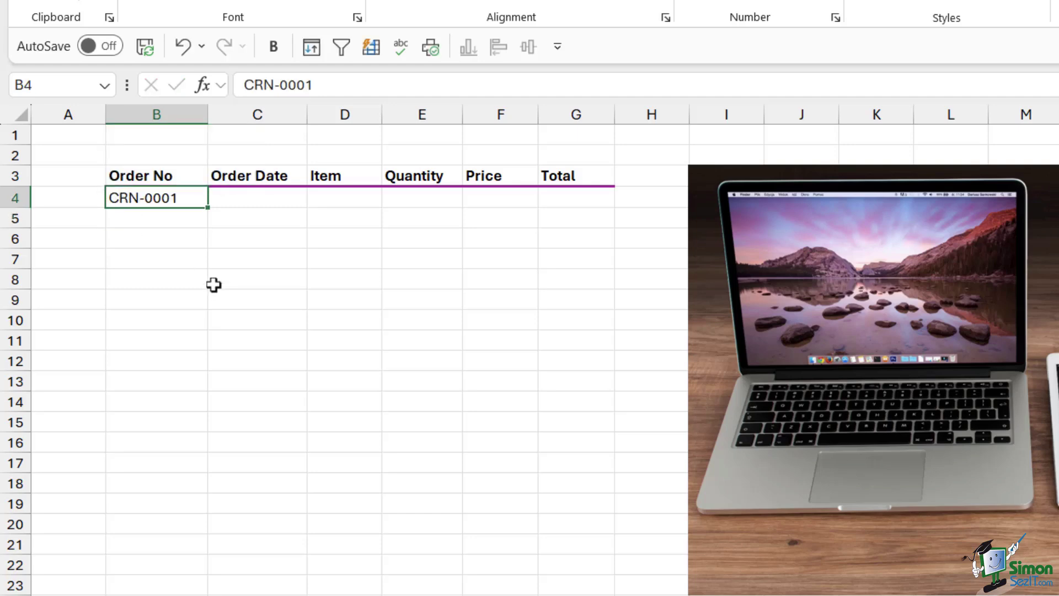
key("F2")
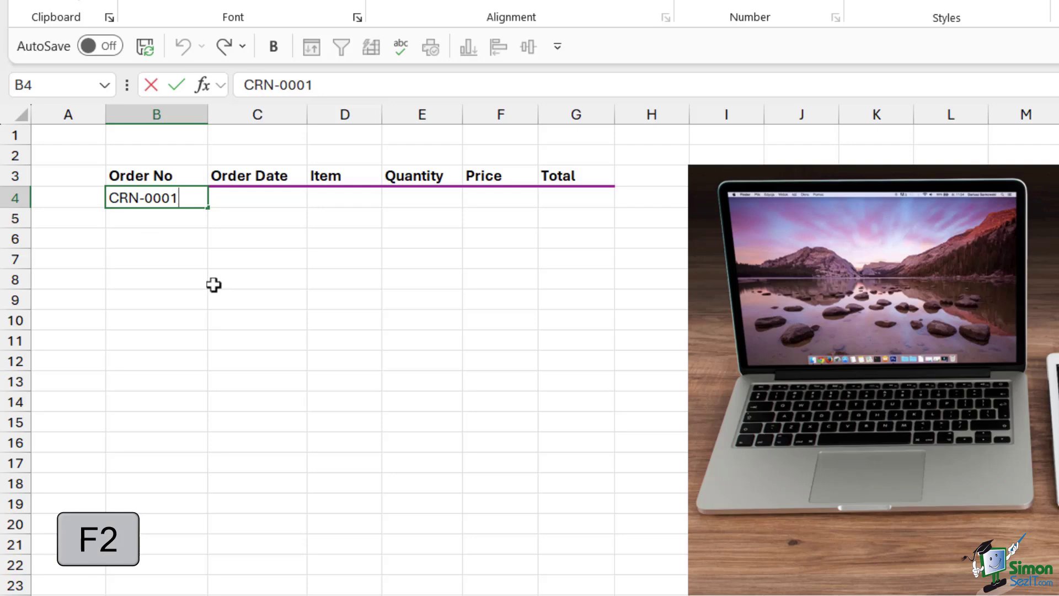
key("Left")
key("Left")
key("Left")
key("Left")
key("Left")
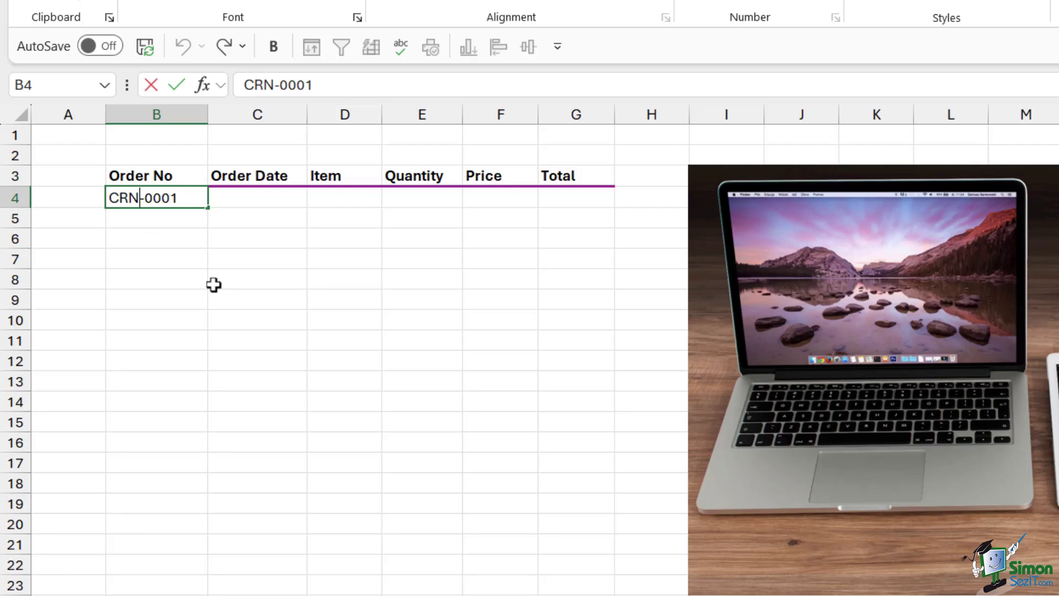
key("BackSpace")
key("BackSpace")
key("BackSpace")
type("ORD")
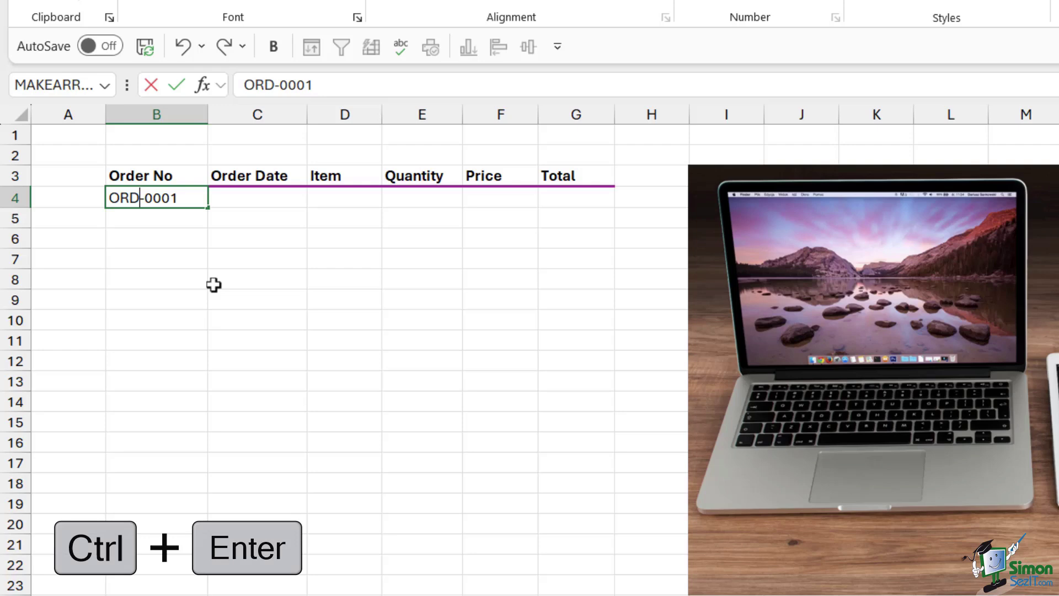
key("ctrl+Return")
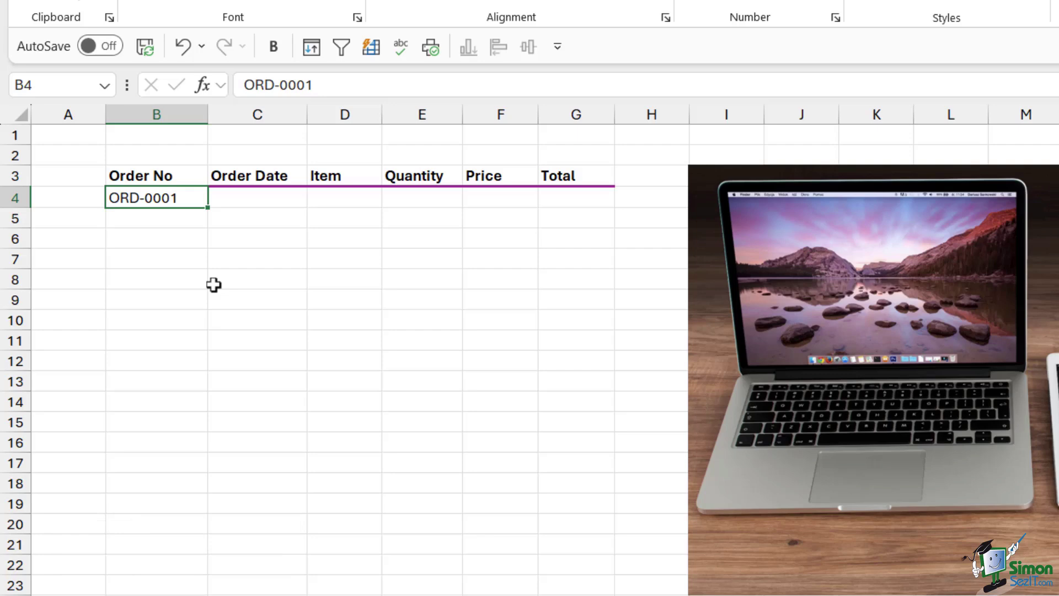
key("Tab")
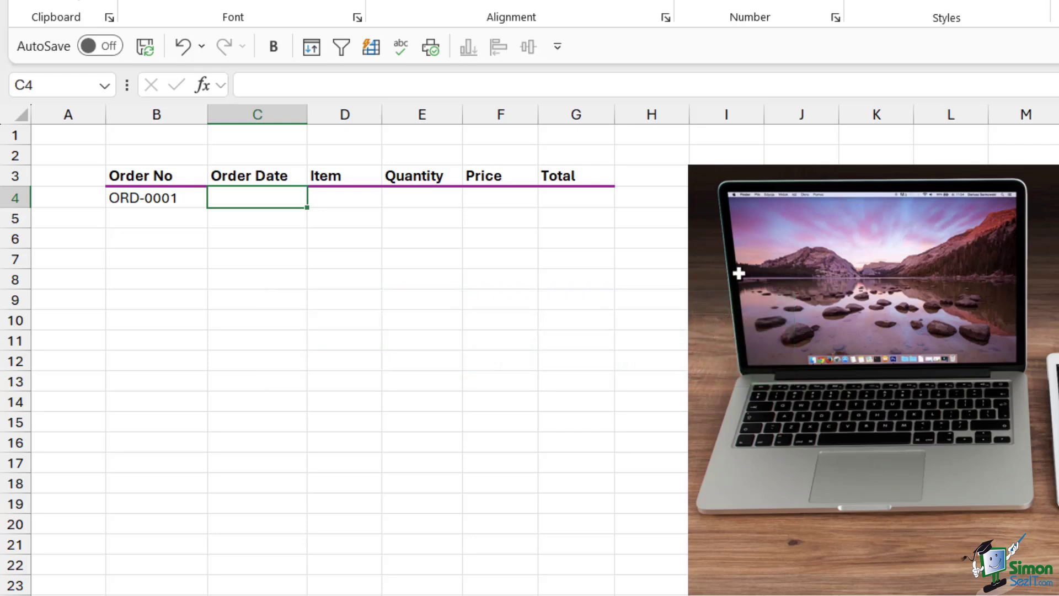
Enter order date 07/12/2023 and item Product A in row 4
type("07/")
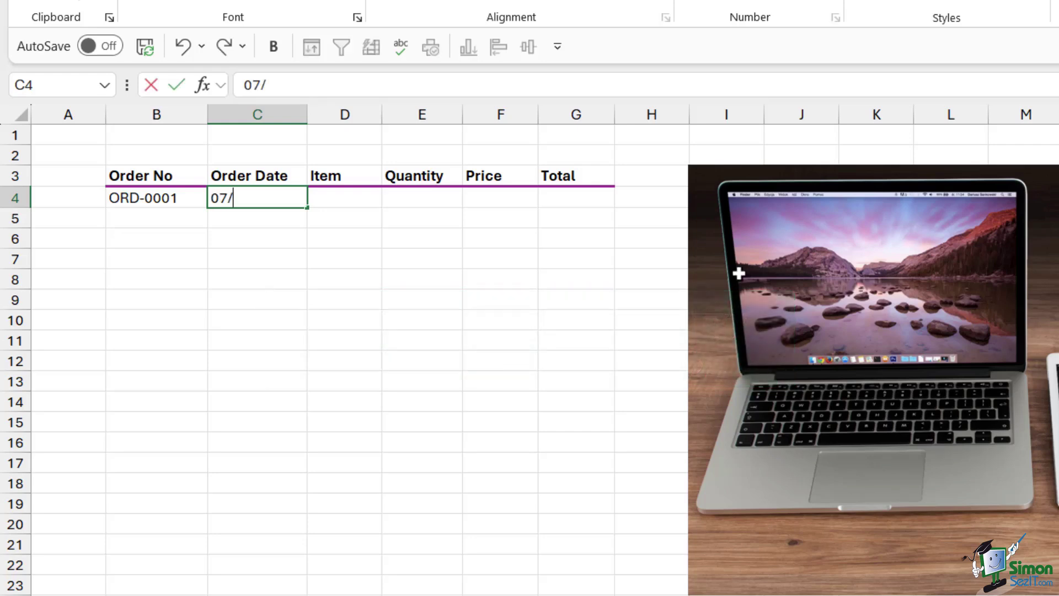
type("12/2023")
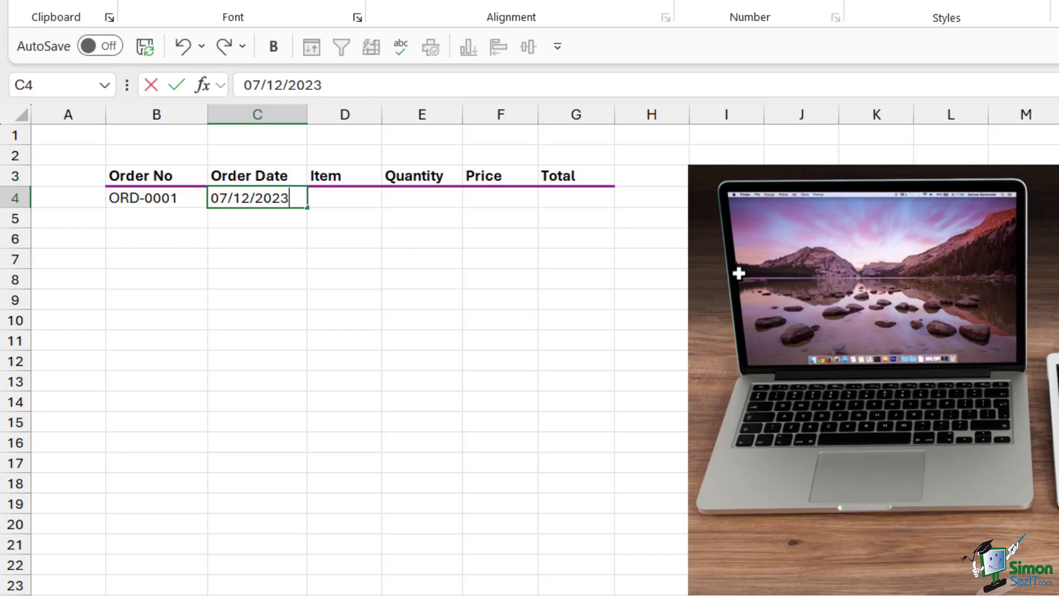
key("Tab")
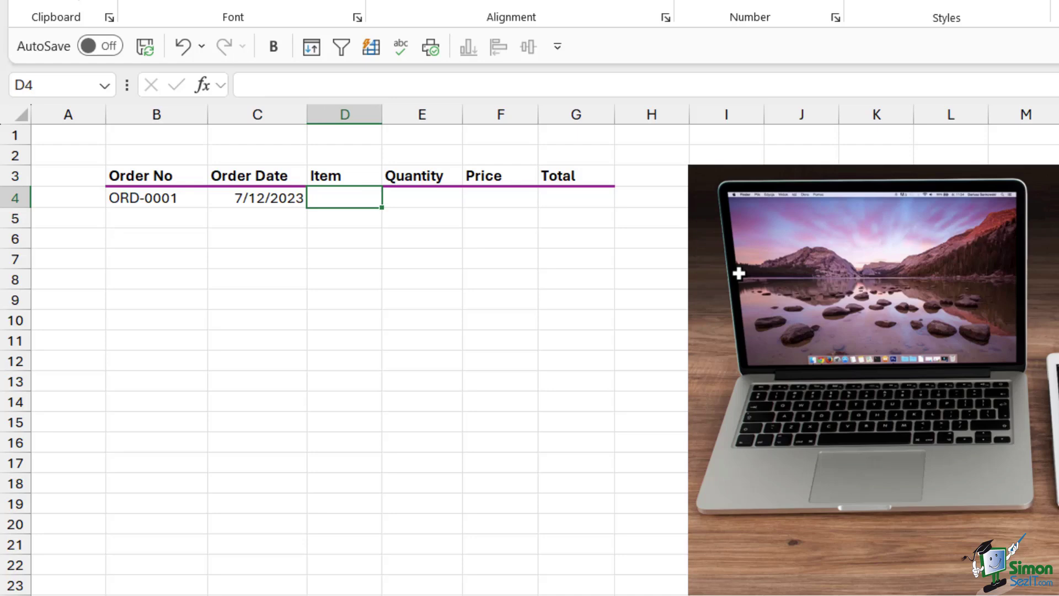
type("Pro")
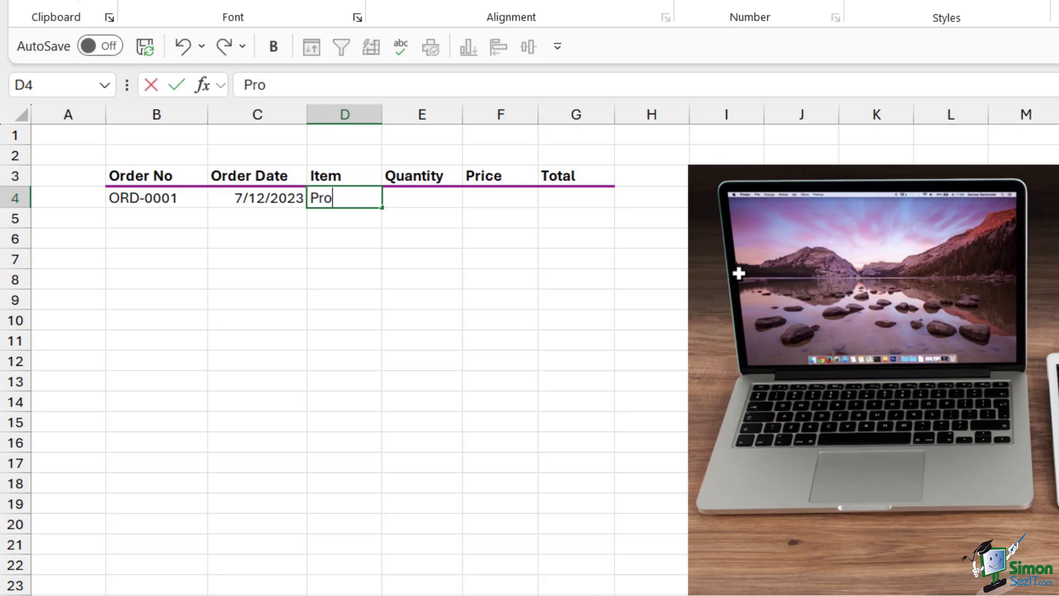
type("duct A")
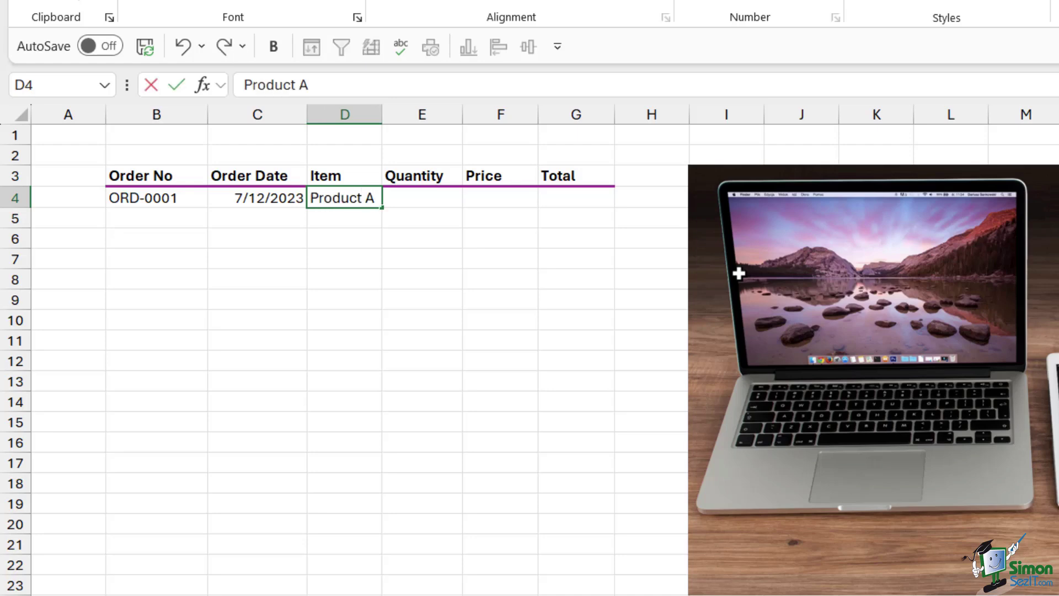
key("Tab")
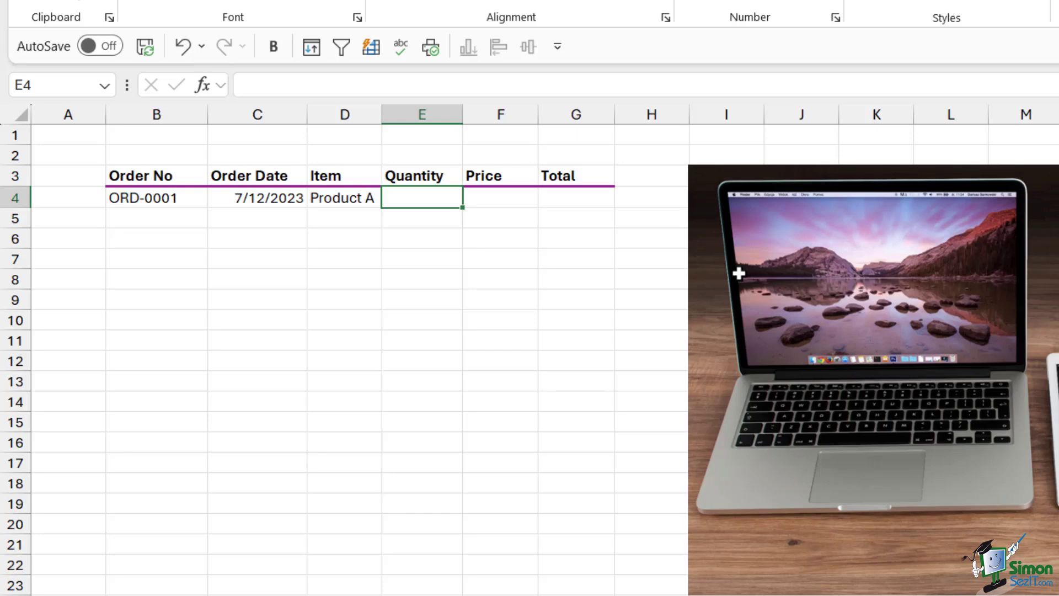
Enter quantity 3 in E4 and price 5.00 in F4
type("3")
key("Tab")
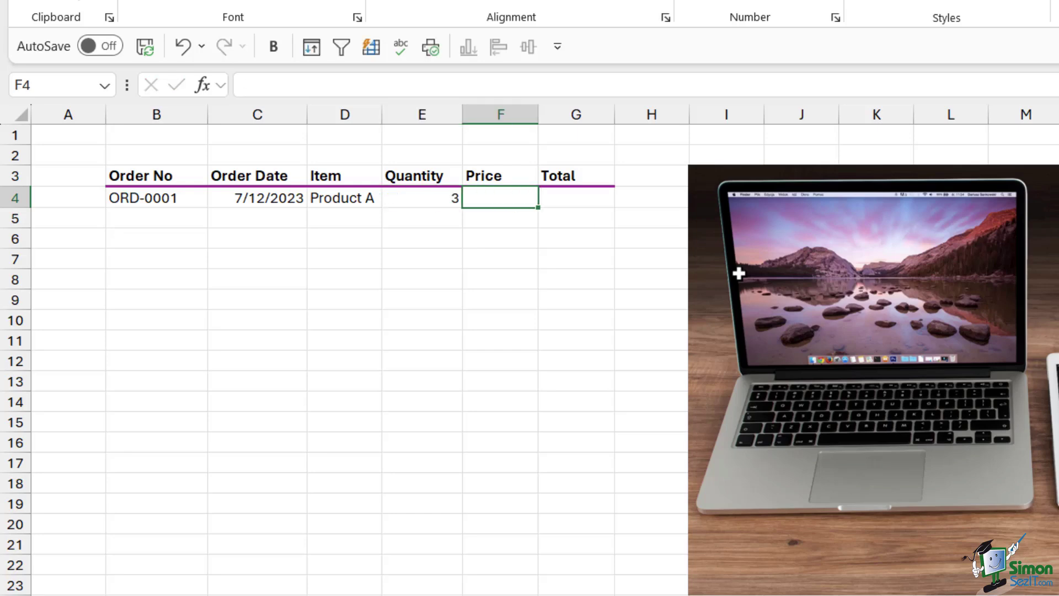
type("5.00")
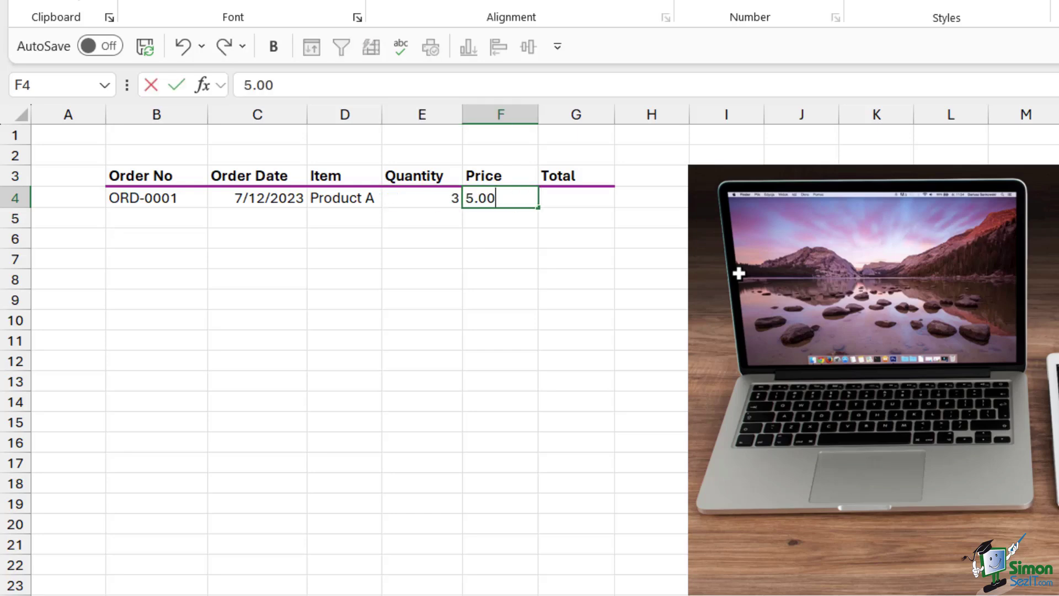
key("Tab")
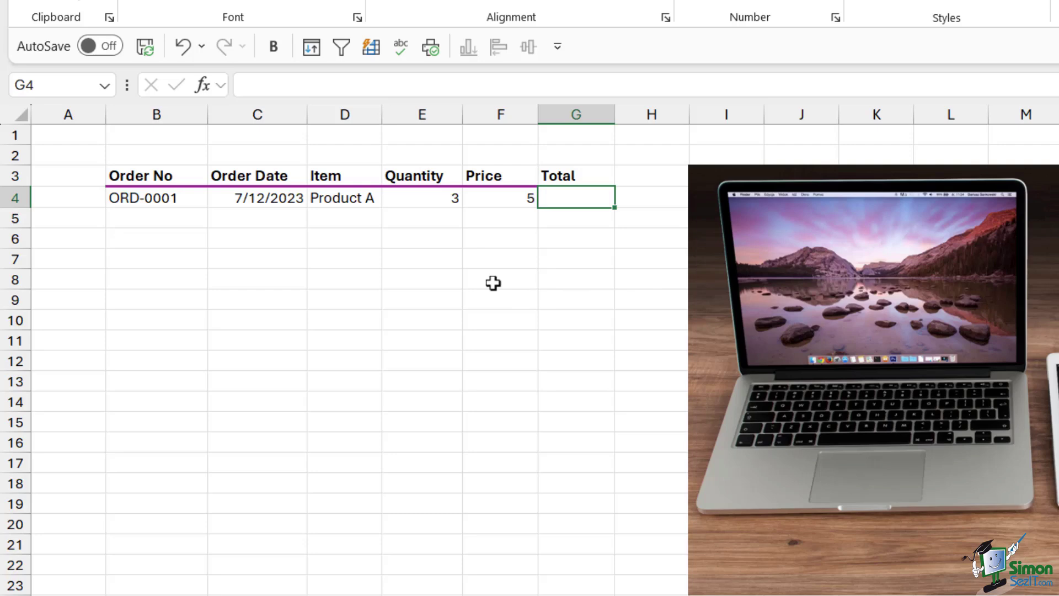
left_click(423, 113)
left_click(499, 112)
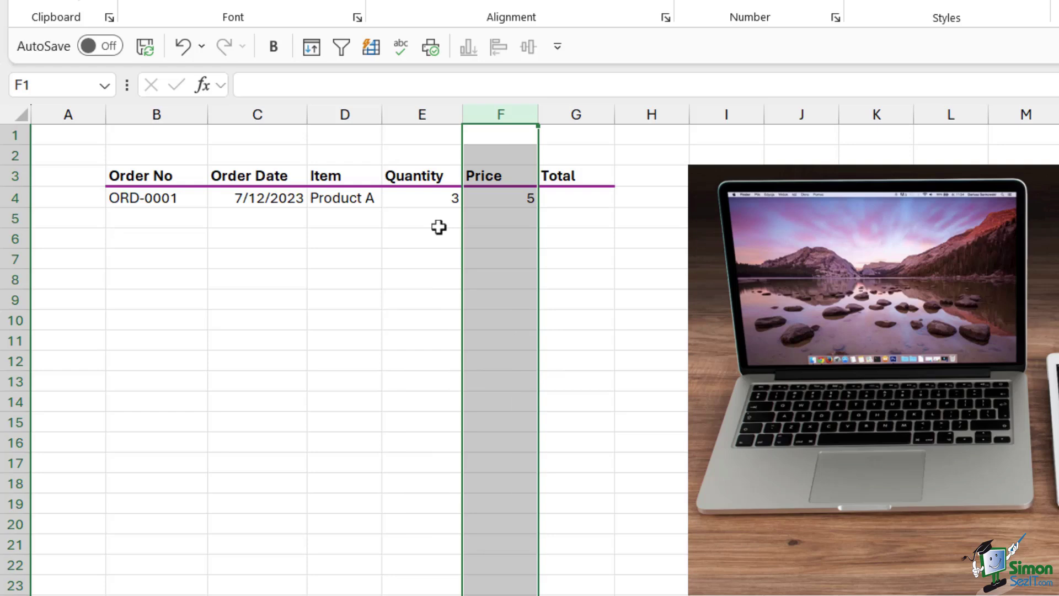
left_click(416, 197)
left_click(500, 199)
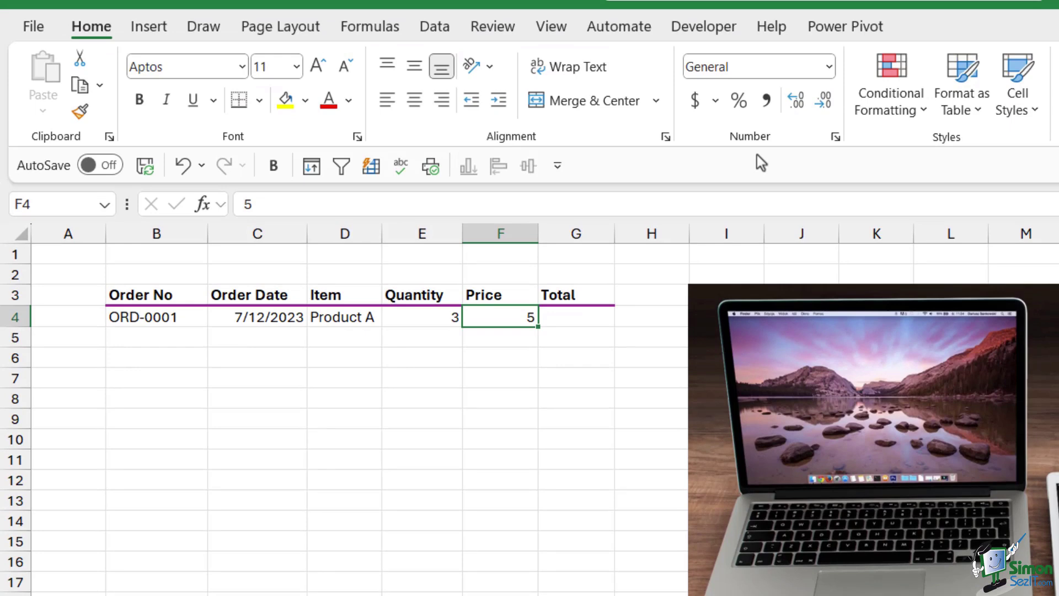
Select the Price column F and show its Number Format list
left_click(829, 67)
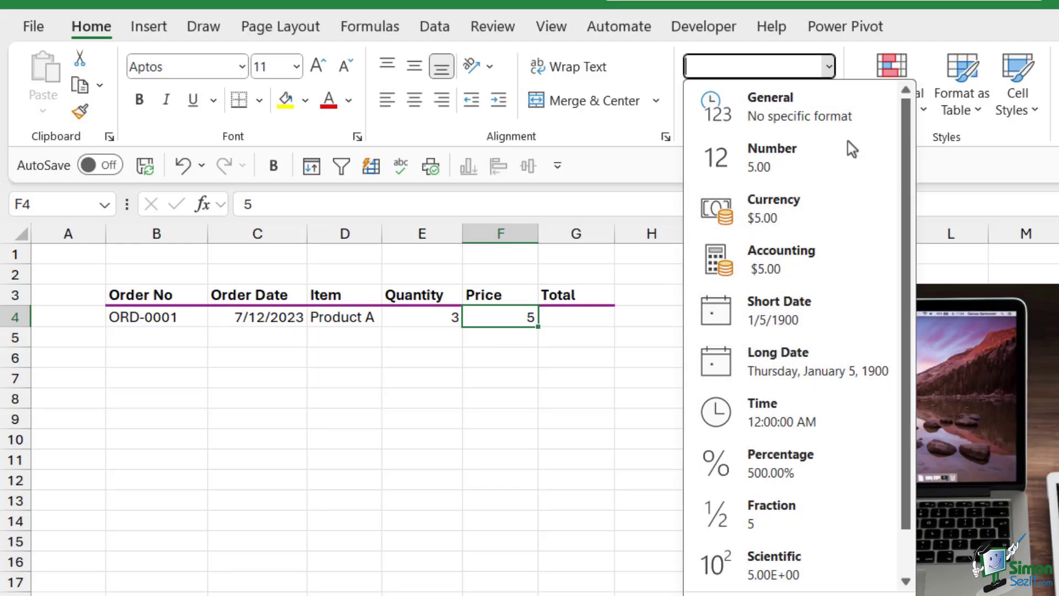
left_click(501, 234)
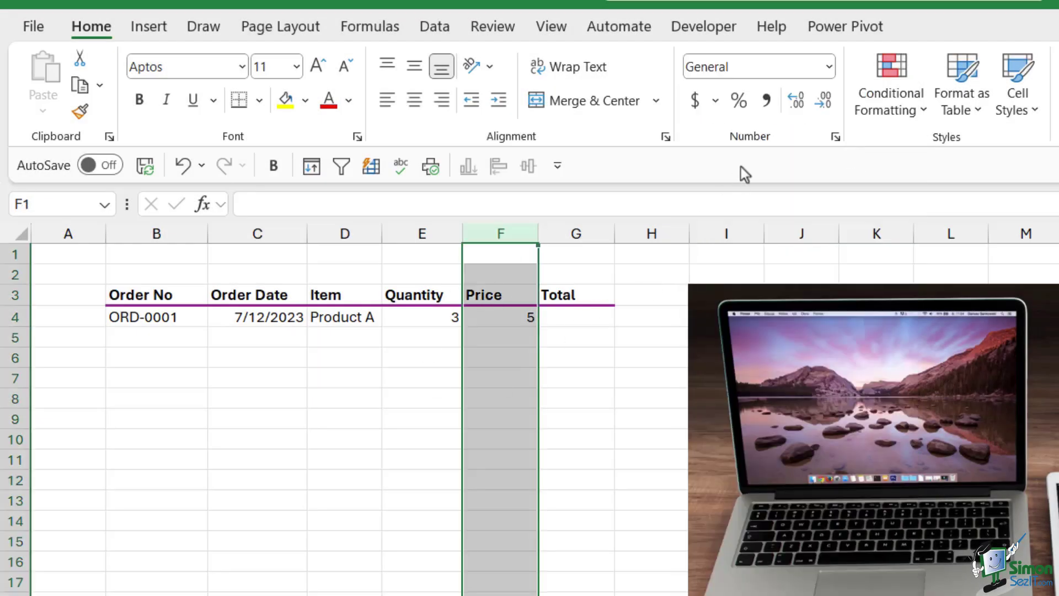
left_click(829, 68)
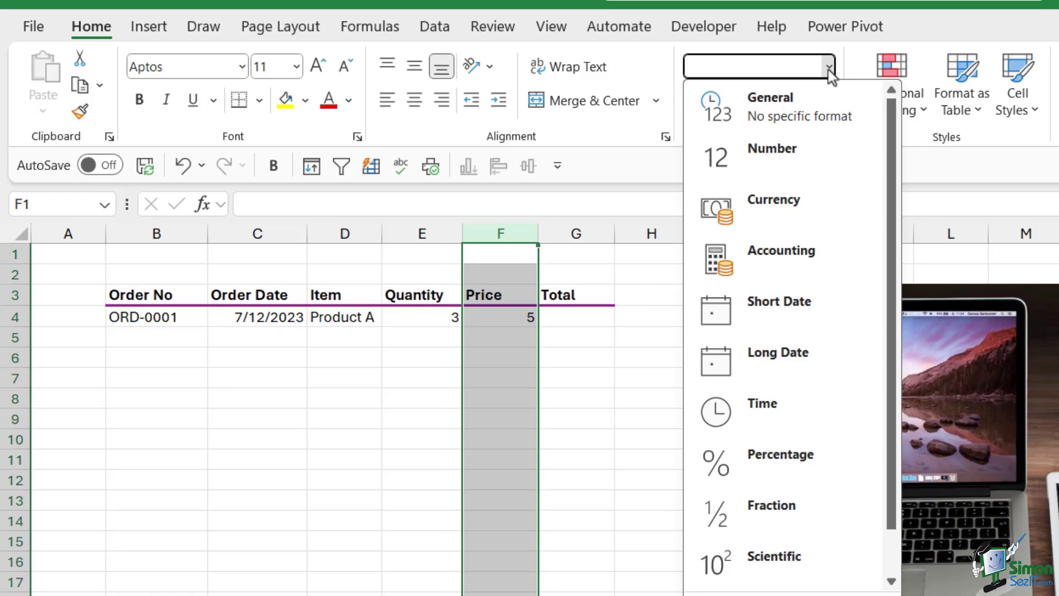
Apply Currency format to the Price column so F4 reads $5.00
left_click(794, 207)
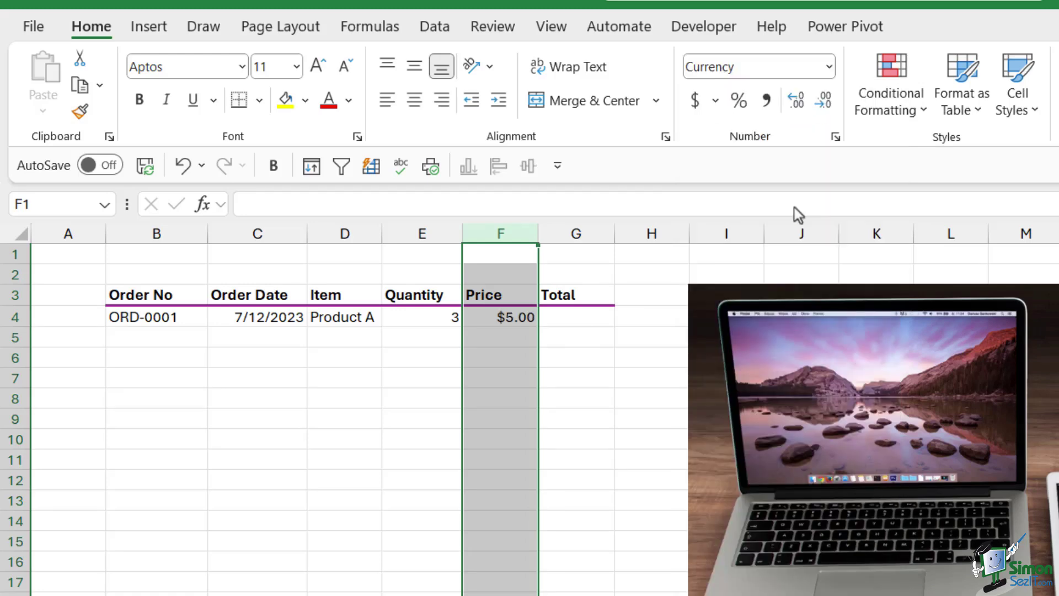
left_click(524, 316)
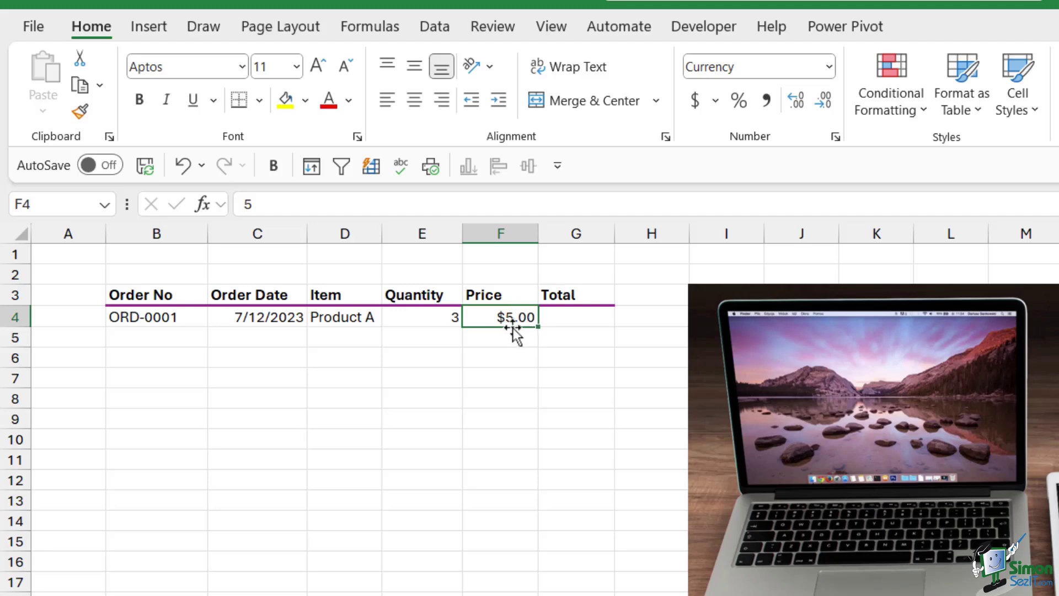
left_click(432, 314)
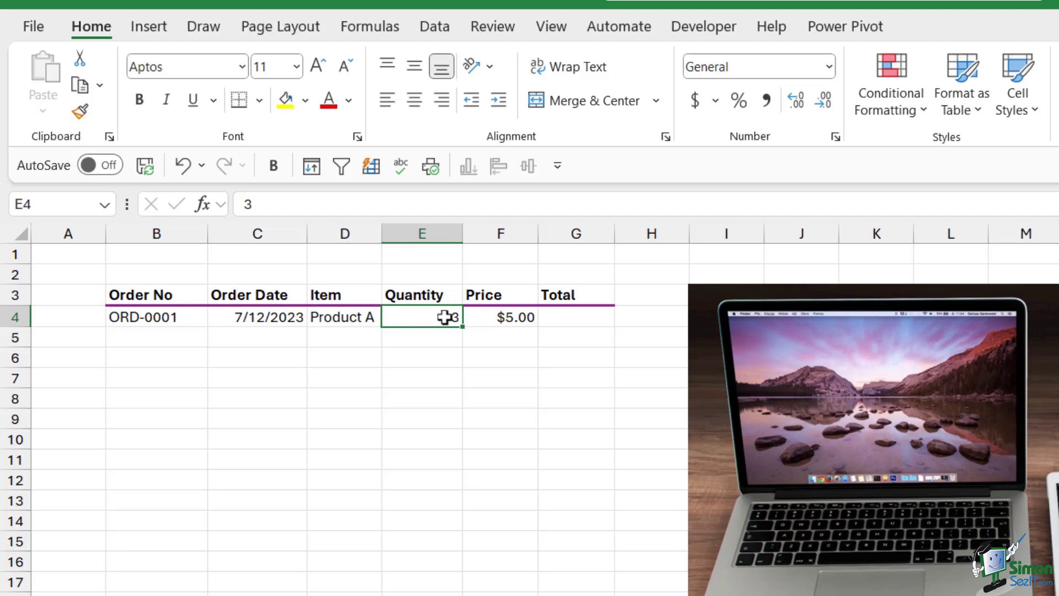
left_click(350, 318)
Widen the Item column D and the Order Date column C
left_click_drag(382, 234, 419, 237)
left_click_drag(307, 236, 327, 238)
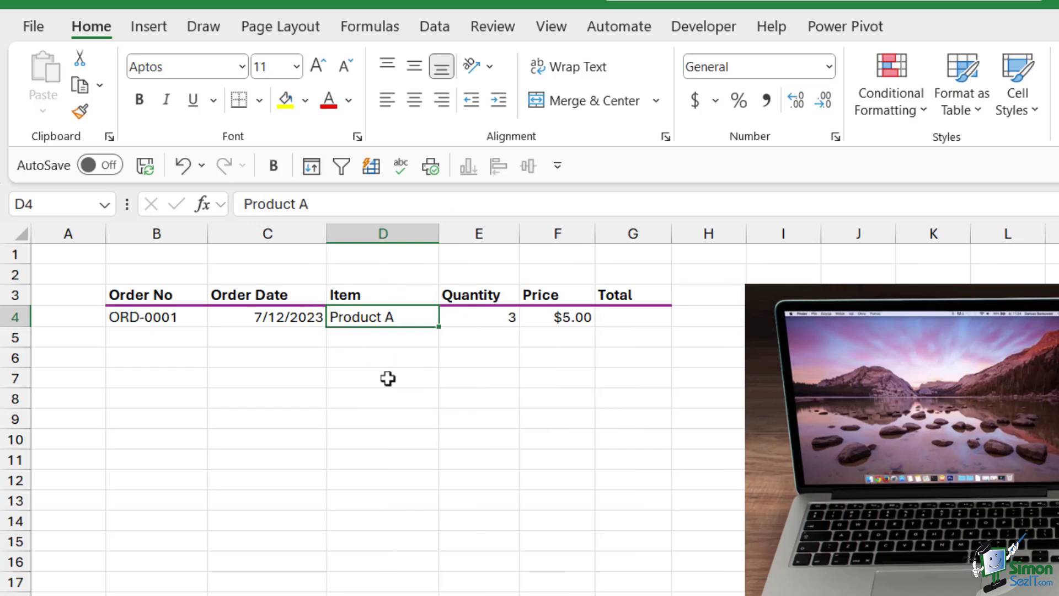
left_click(378, 229)
left_click(397, 320)
left_click(464, 236)
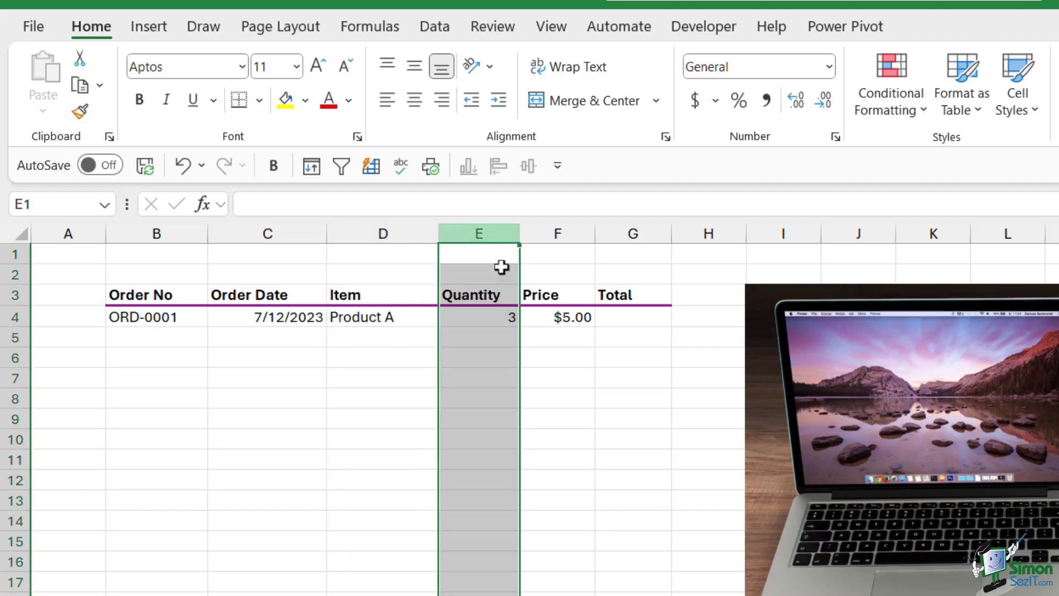
left_click(505, 325)
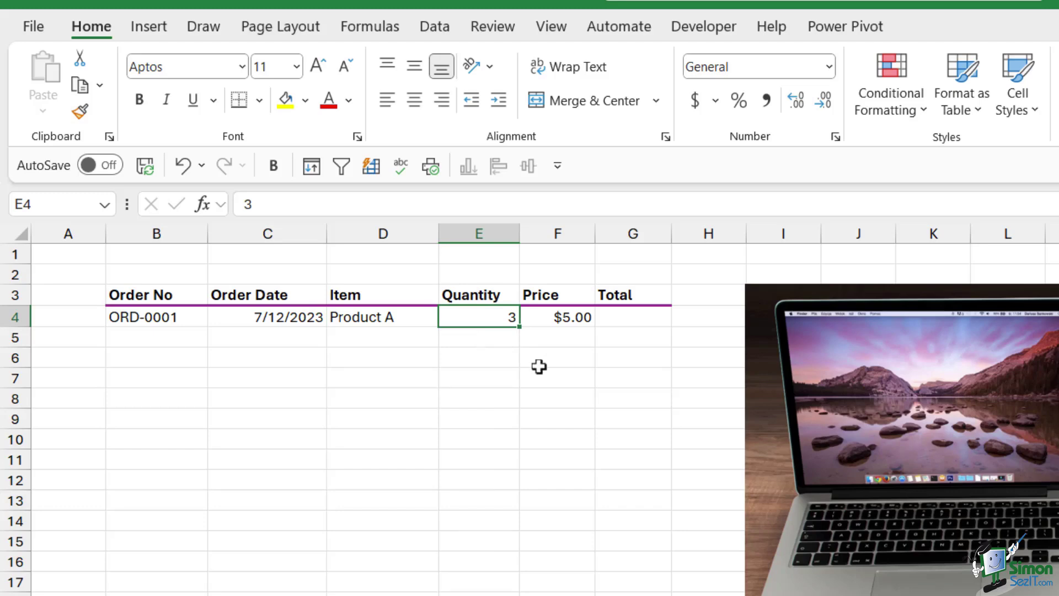
left_click(258, 233)
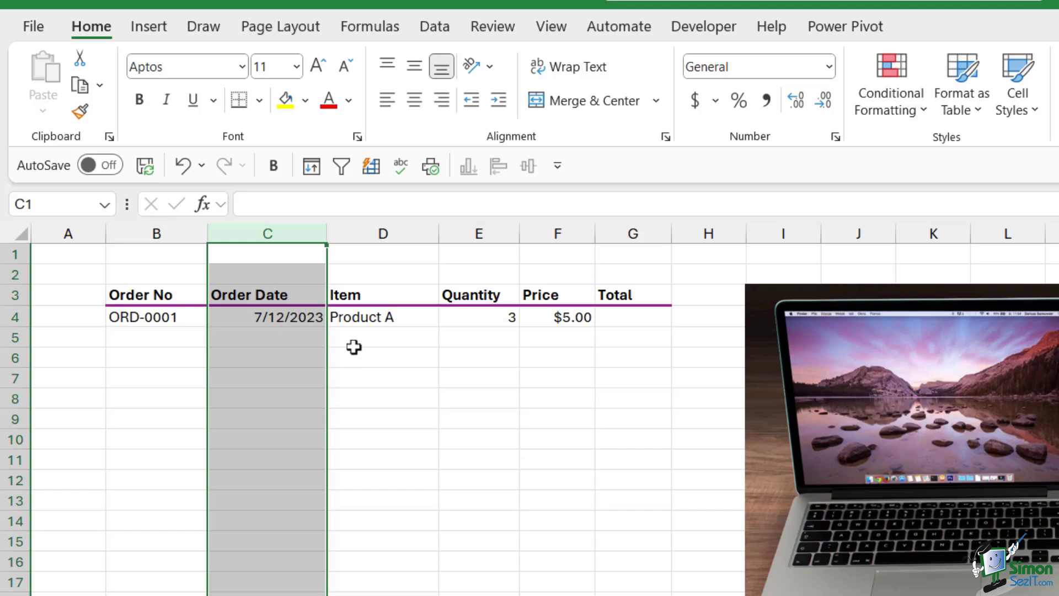
left_click(356, 343)
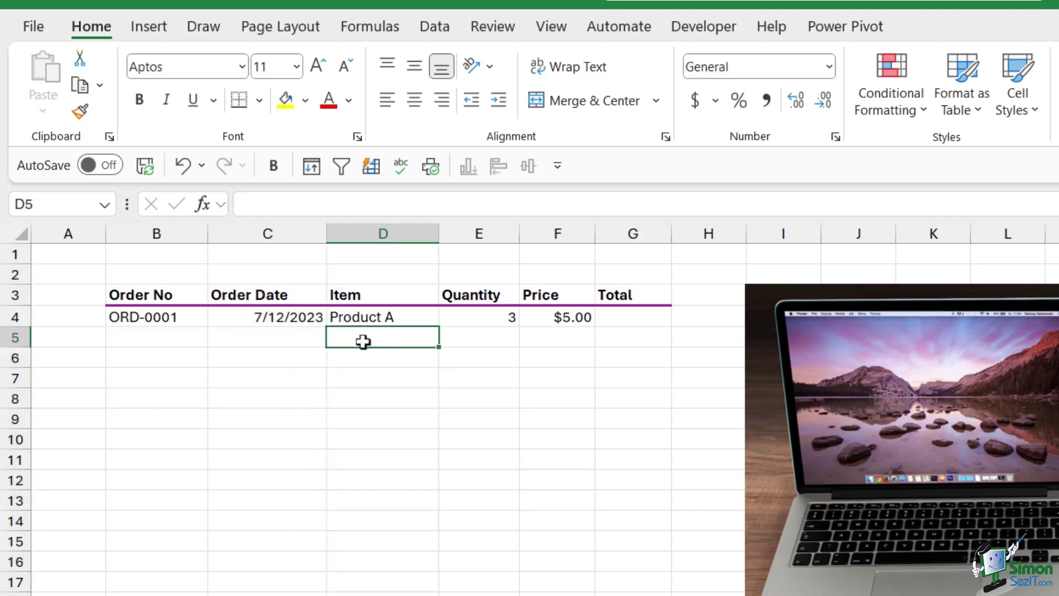
Inspect C4's order date shown as serial 45119 in General format, leaving it unchanged
left_click(283, 322)
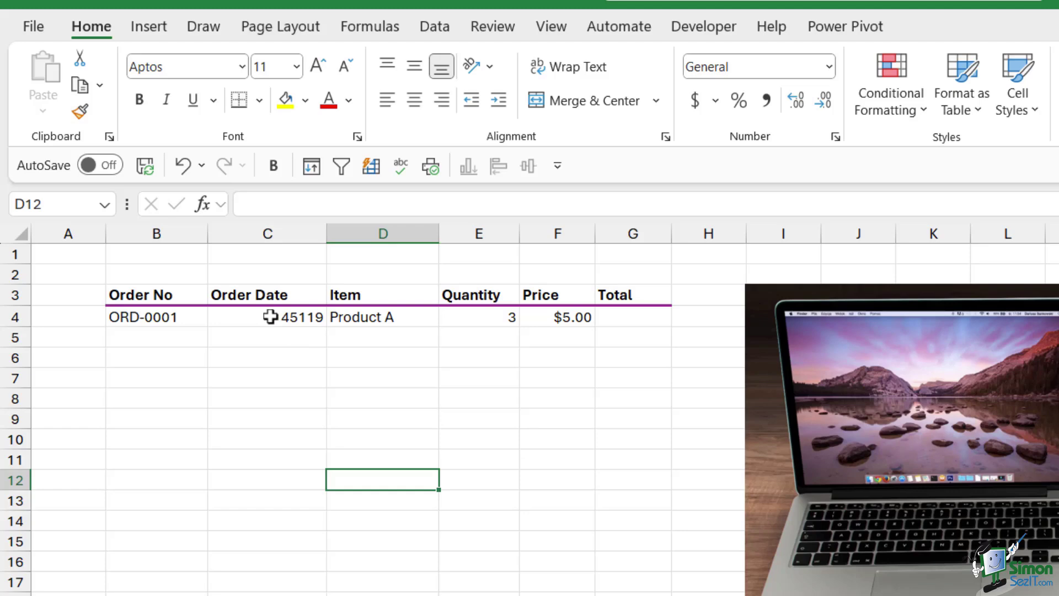
left_click(269, 317)
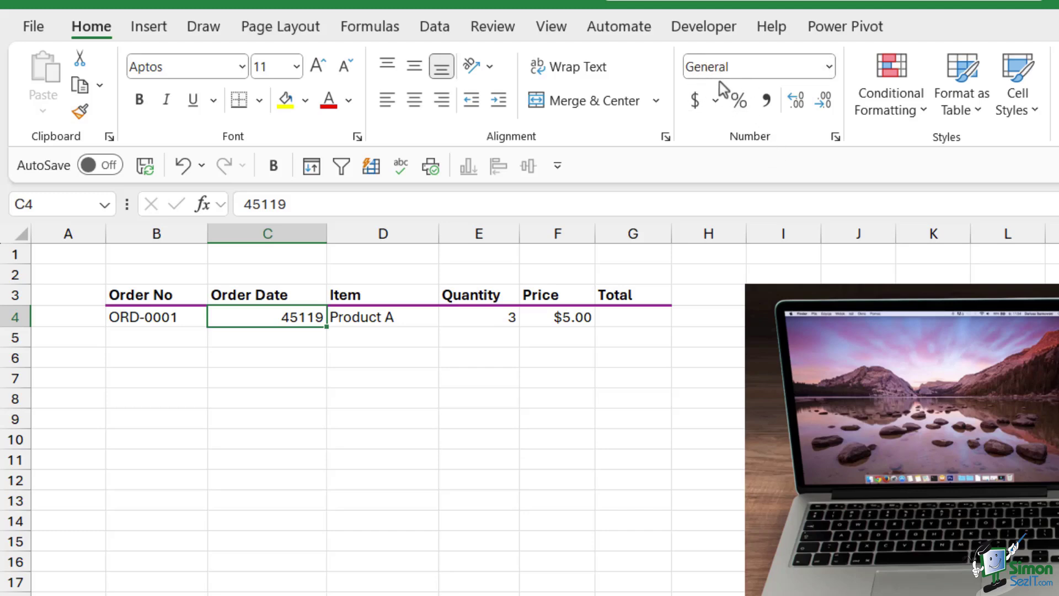
left_click(830, 69)
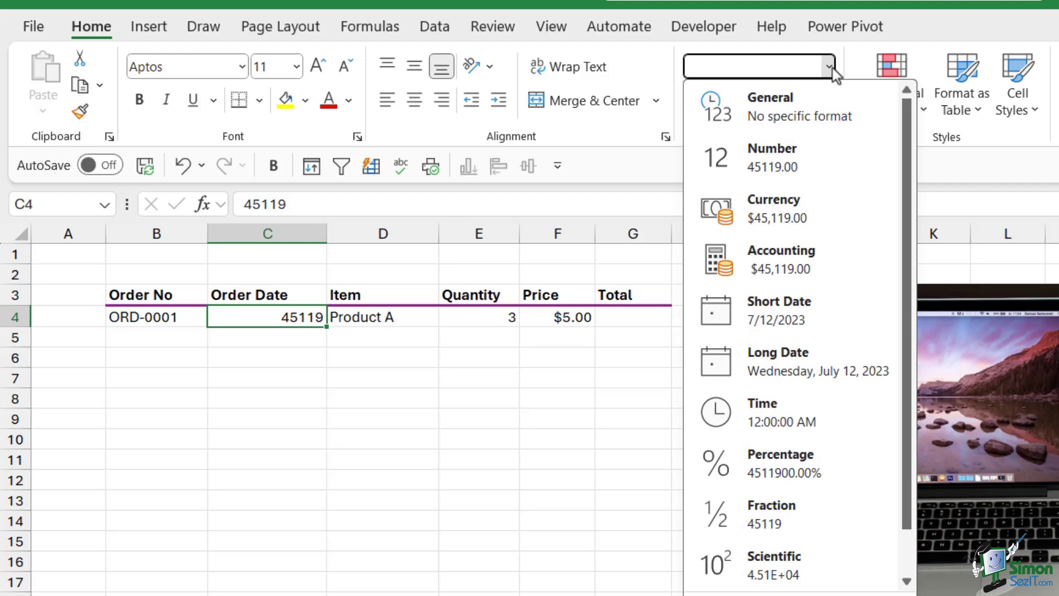
left_click(829, 68)
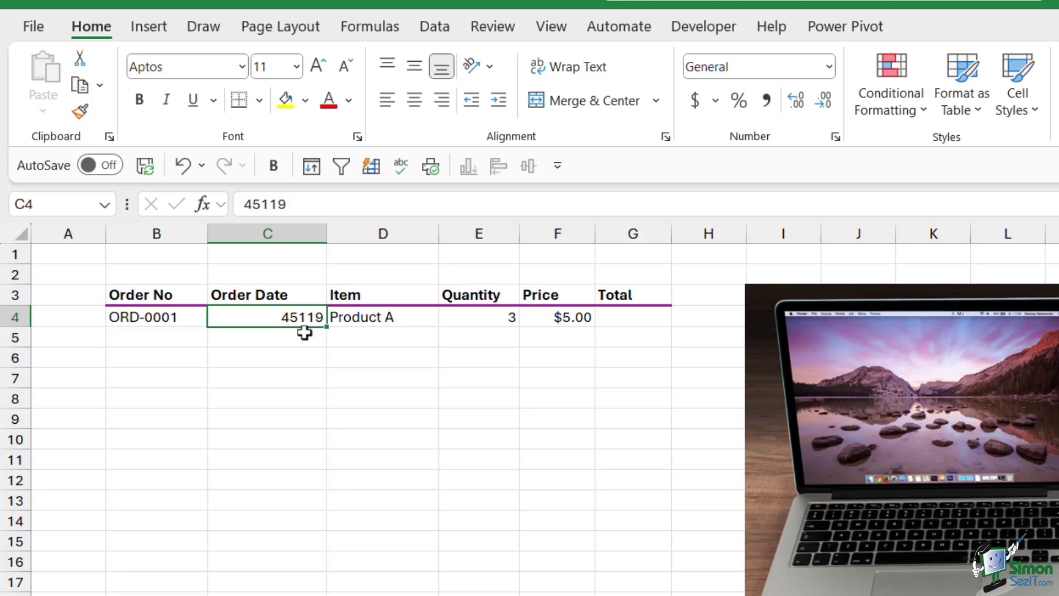
Format column C as Long Date (Wednesday, July 12, 2023) and autofit it
left_click(282, 234)
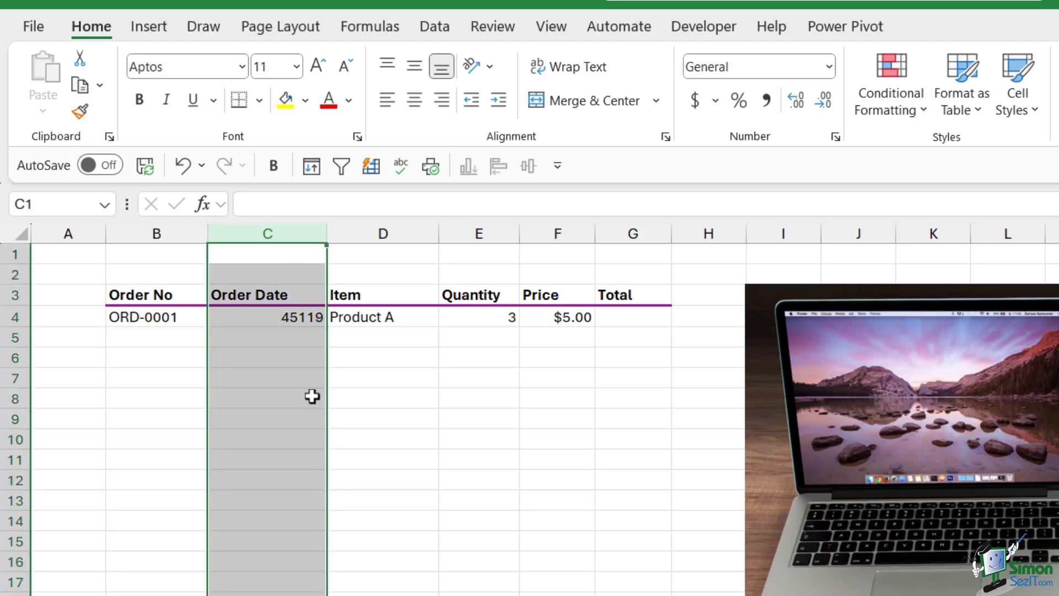
left_click(829, 68)
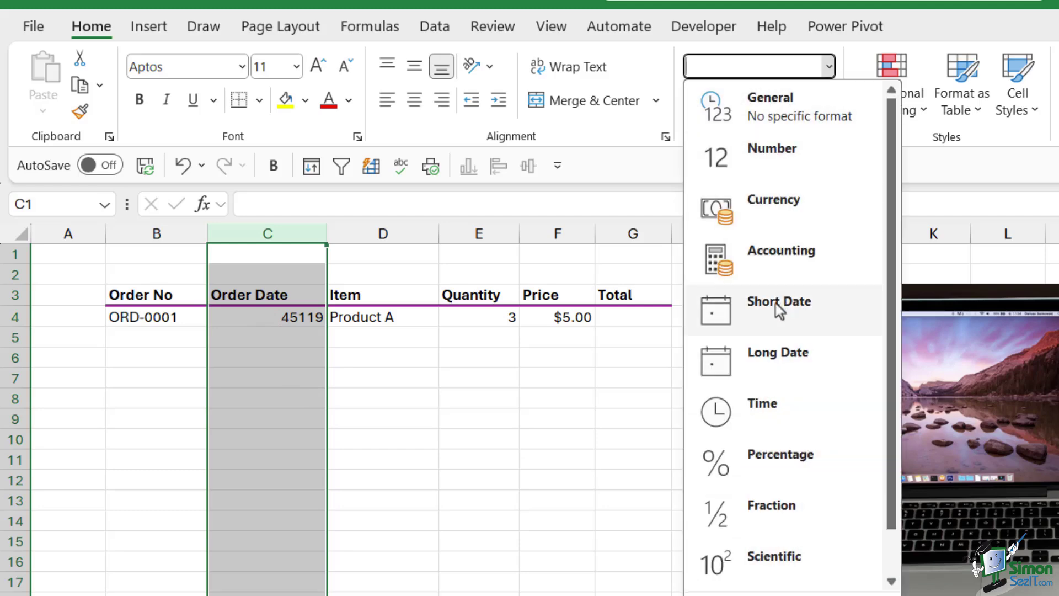
left_click(773, 368)
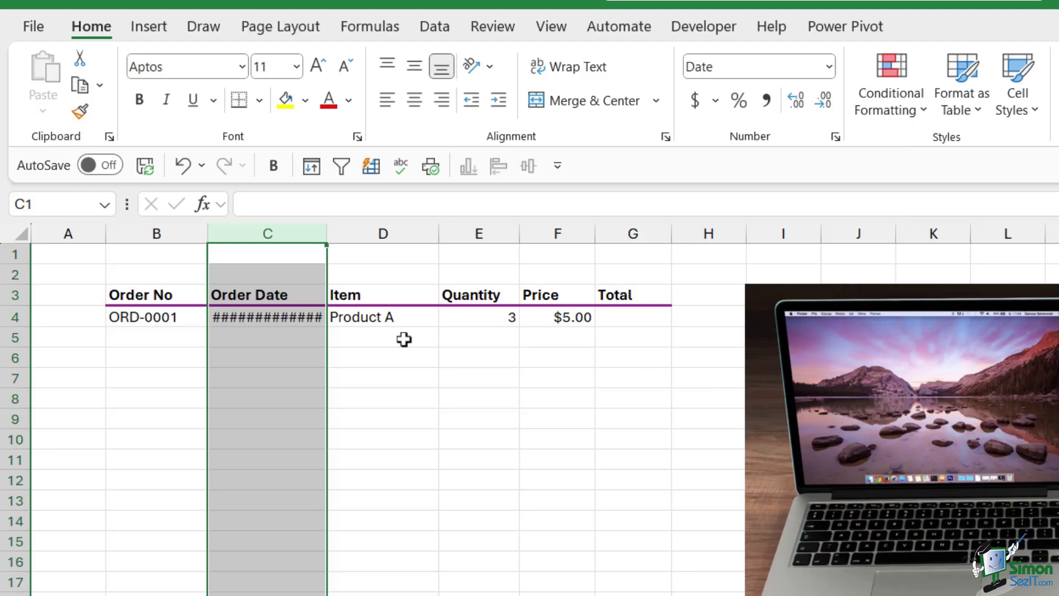
double_click(329, 223)
Switch column C to Short Date 7/12/2023 and autofit it to the shorter date
left_click(513, 423)
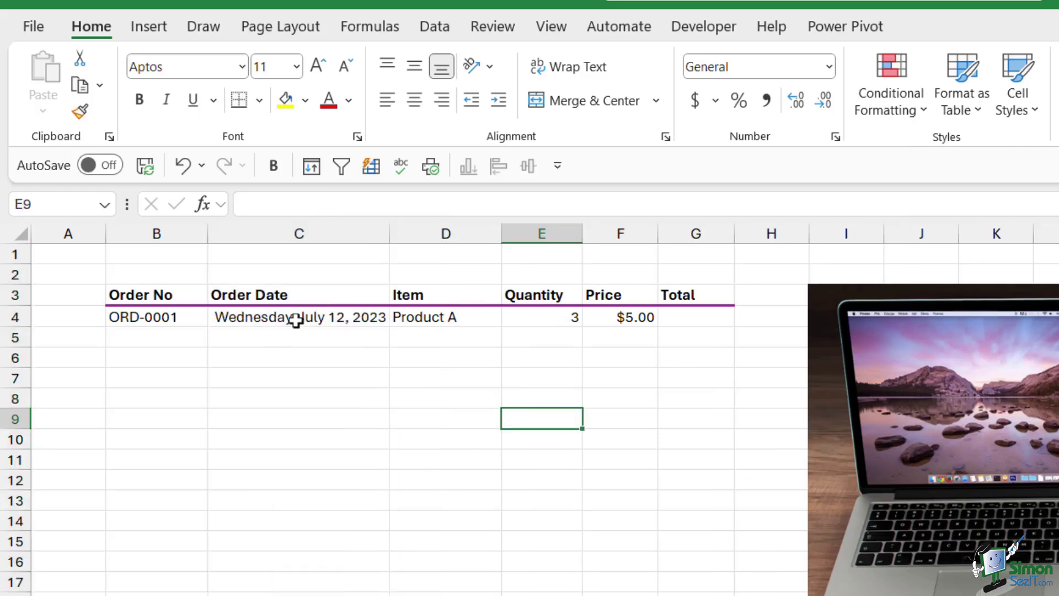
left_click(369, 235)
left_click(828, 67)
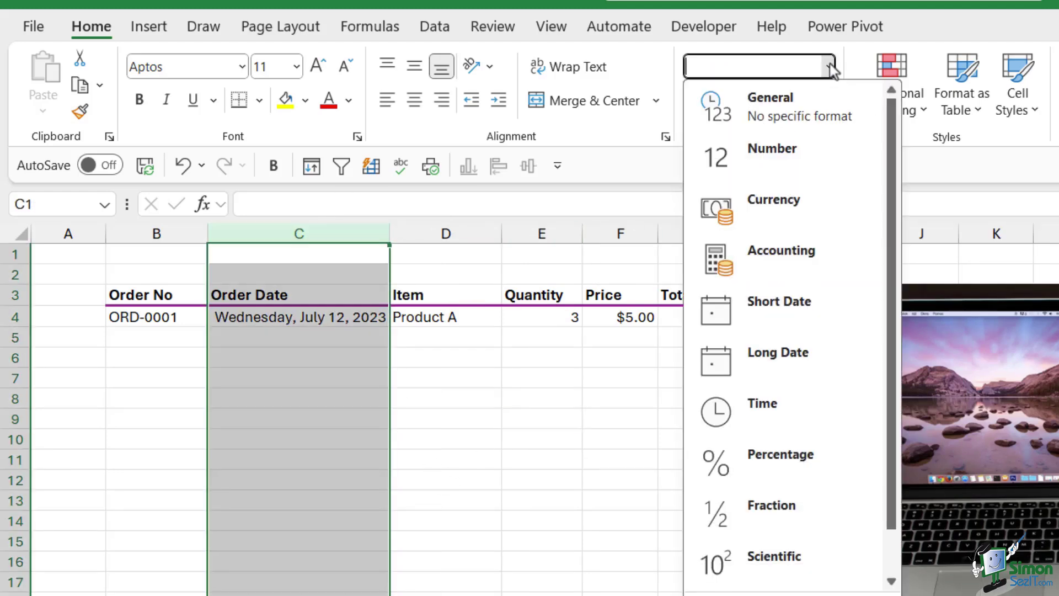
left_click(783, 310)
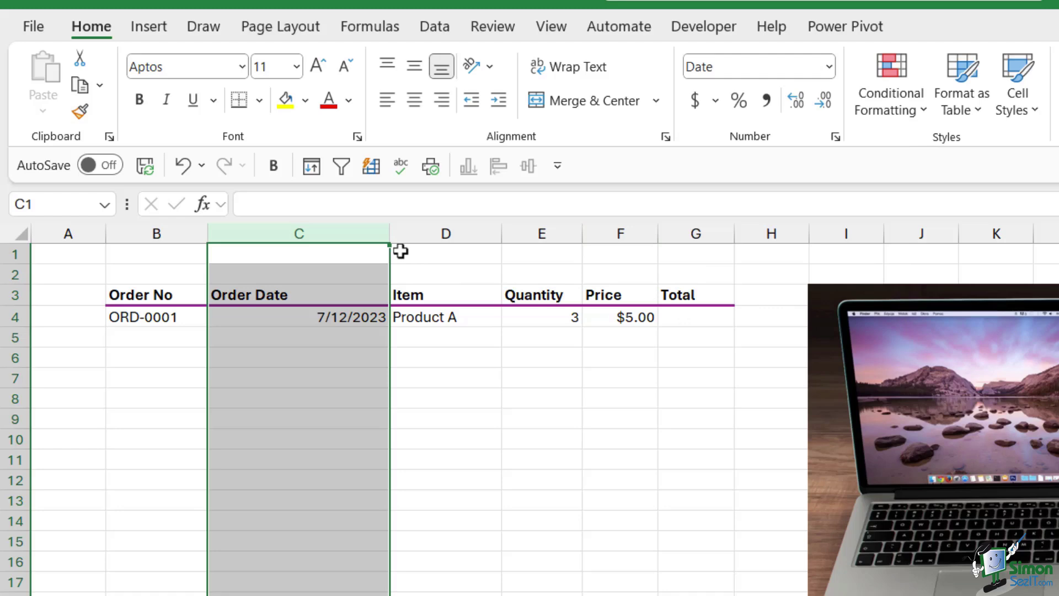
double_click(389, 232)
left_click(437, 414)
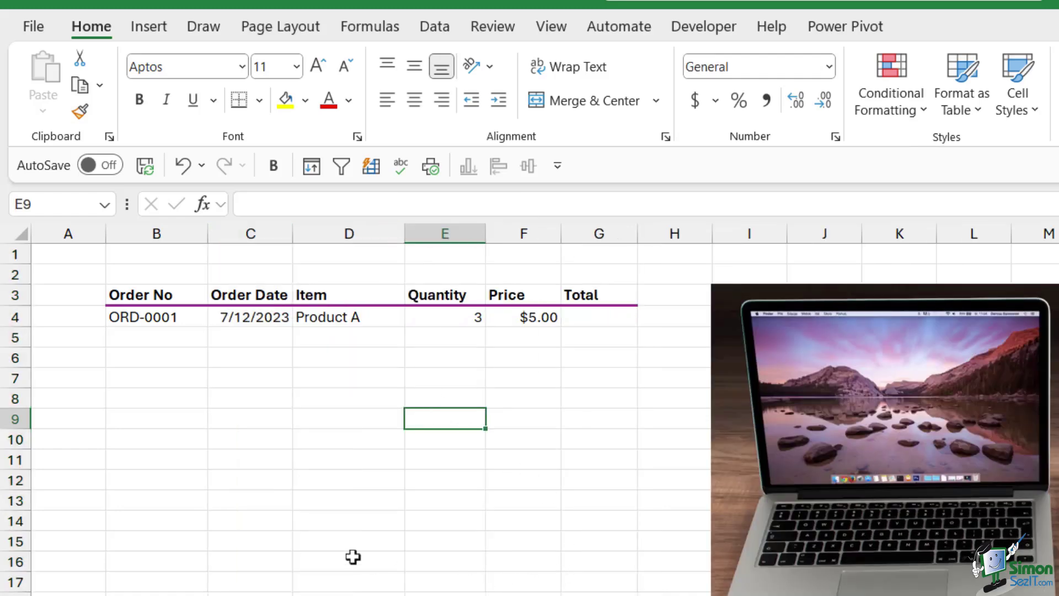
left_click(177, 231)
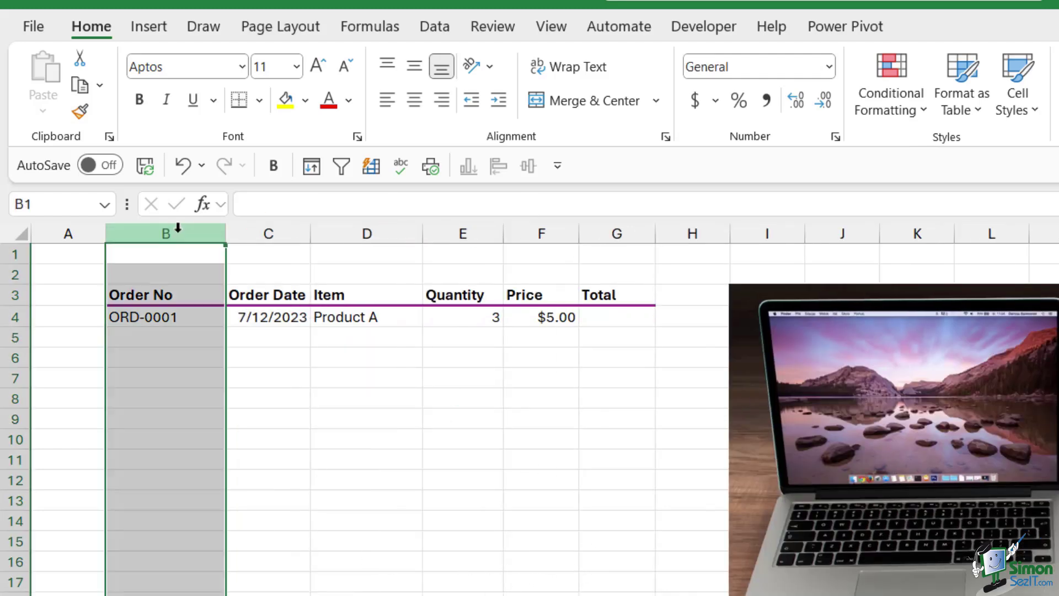
Delete the ORD- prefix from B4, leaving 0001 stored as the number 1
left_click(172, 318)
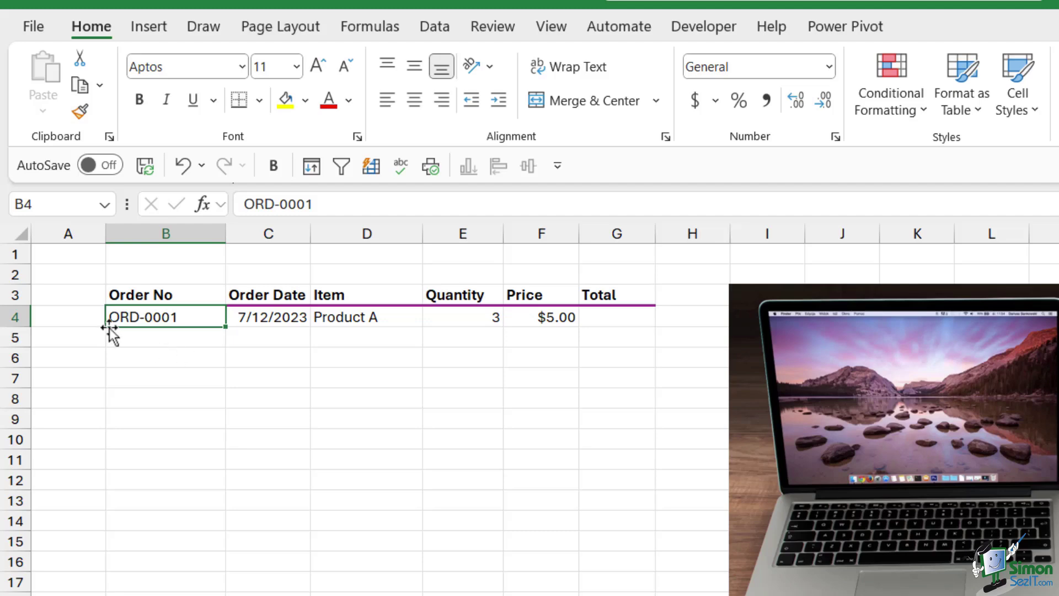
double_click(141, 317)
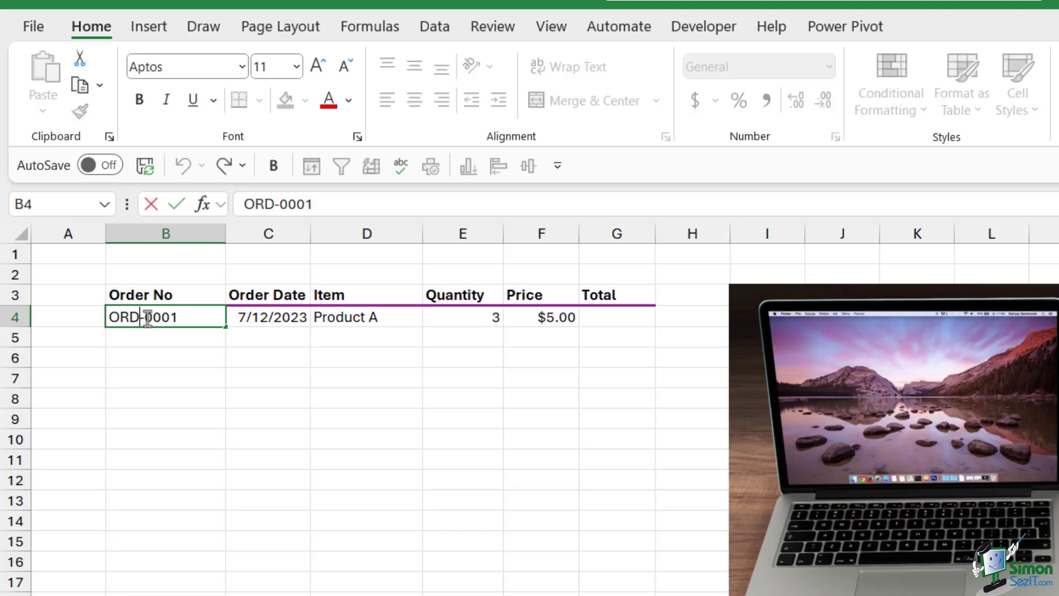
left_click_drag(143, 317, 106, 318)
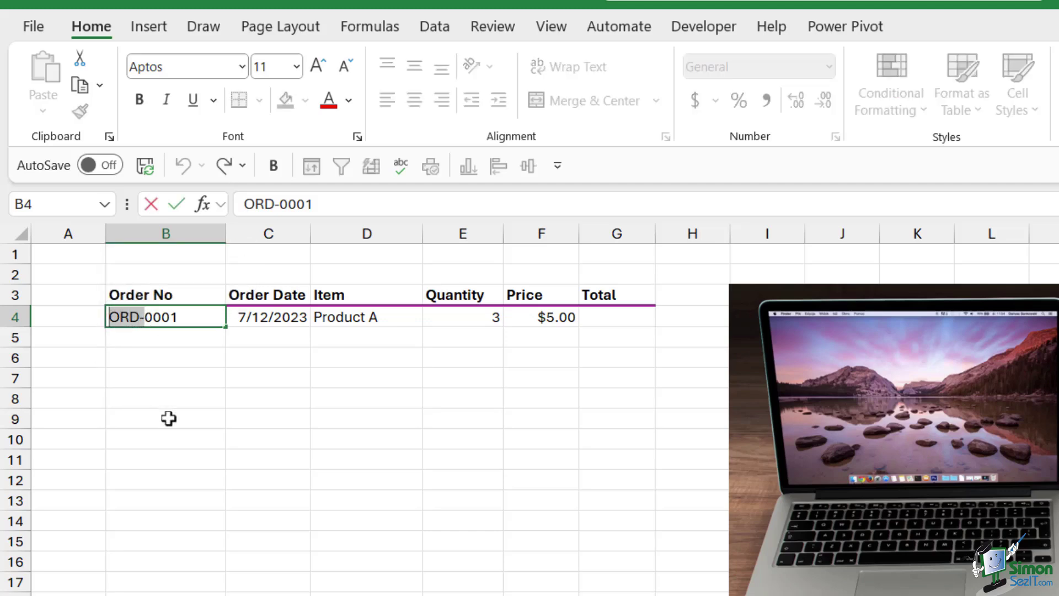
mouse_move(100, 318)
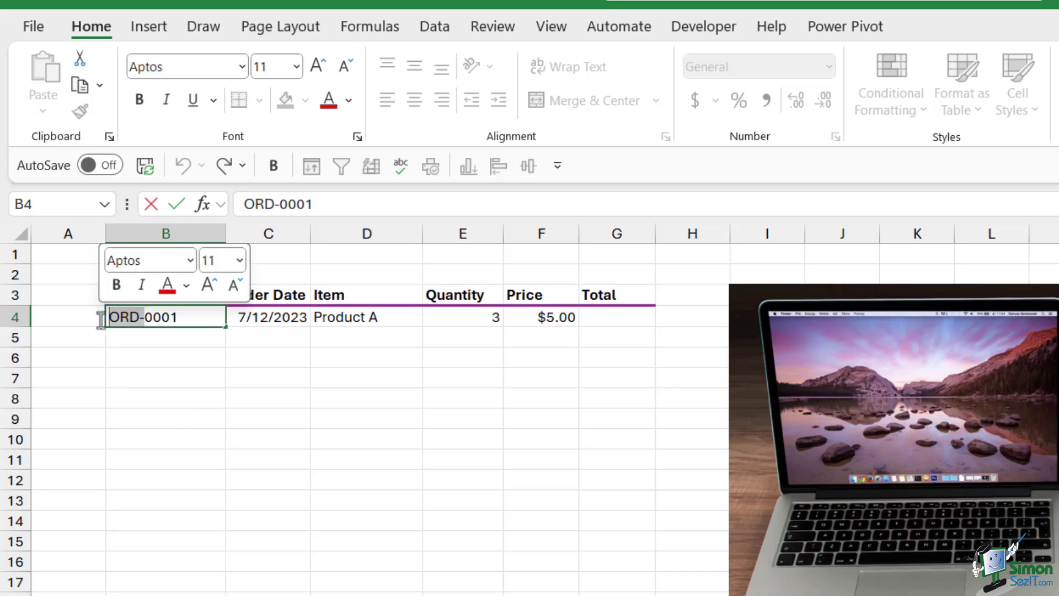
key("Delete")
key("Delete")
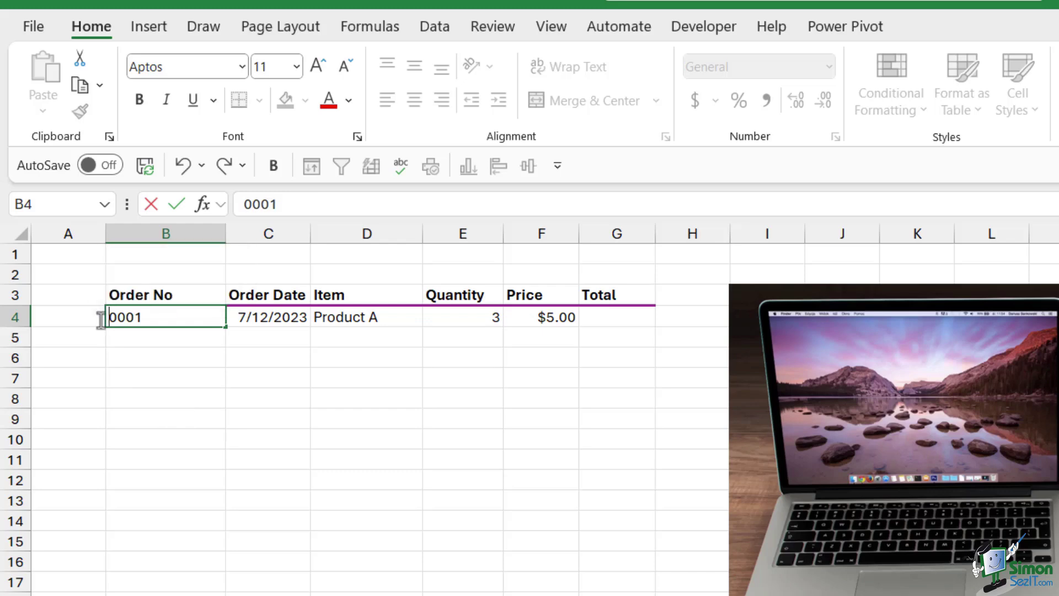
key("Return")
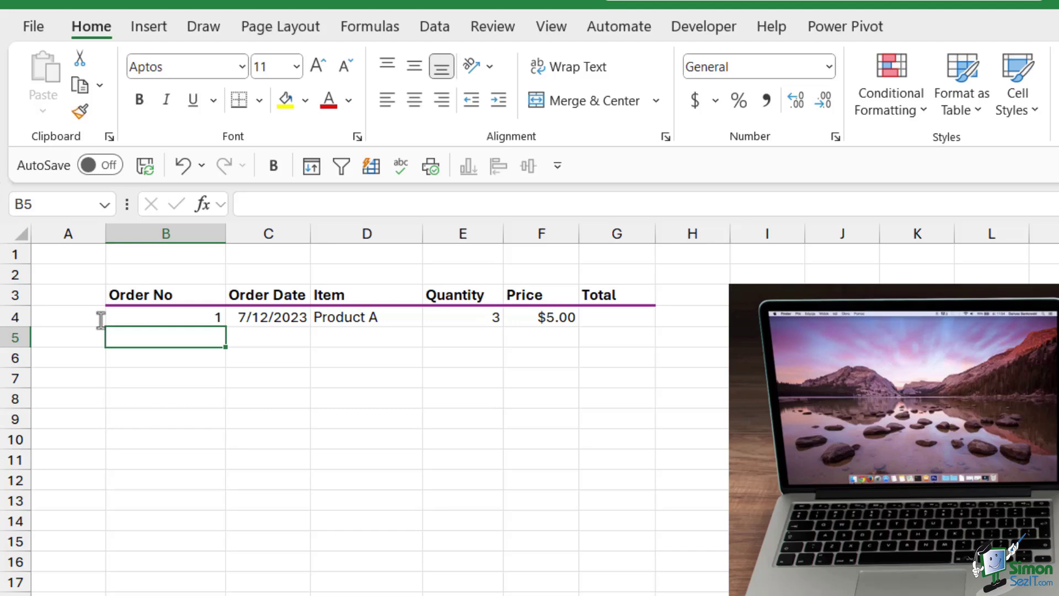
Re-enter B4 with a leading apostrophe so it keeps 0001 as text
left_click(181, 319)
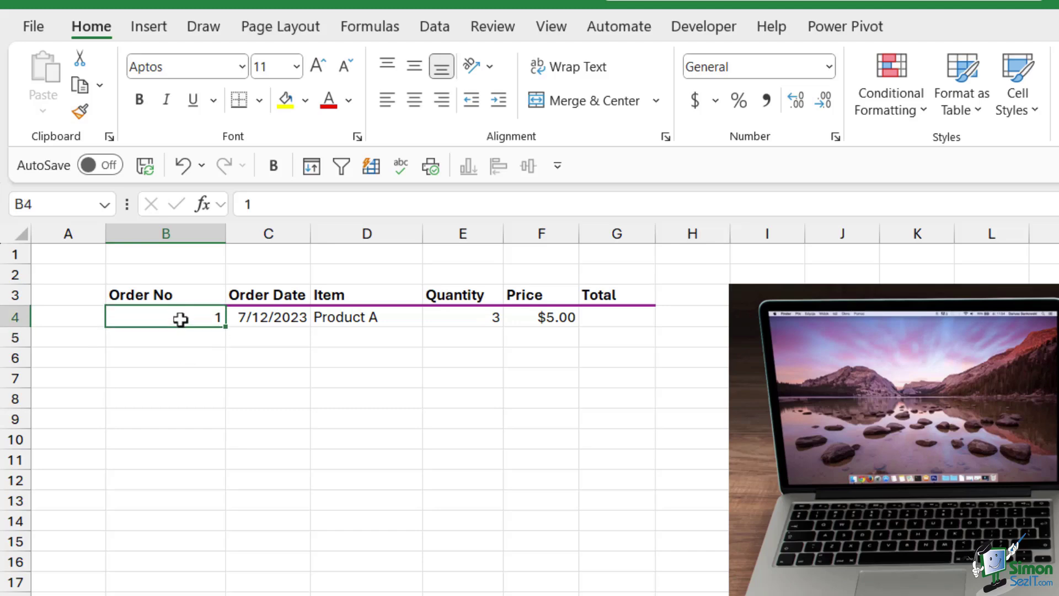
double_click(180, 319)
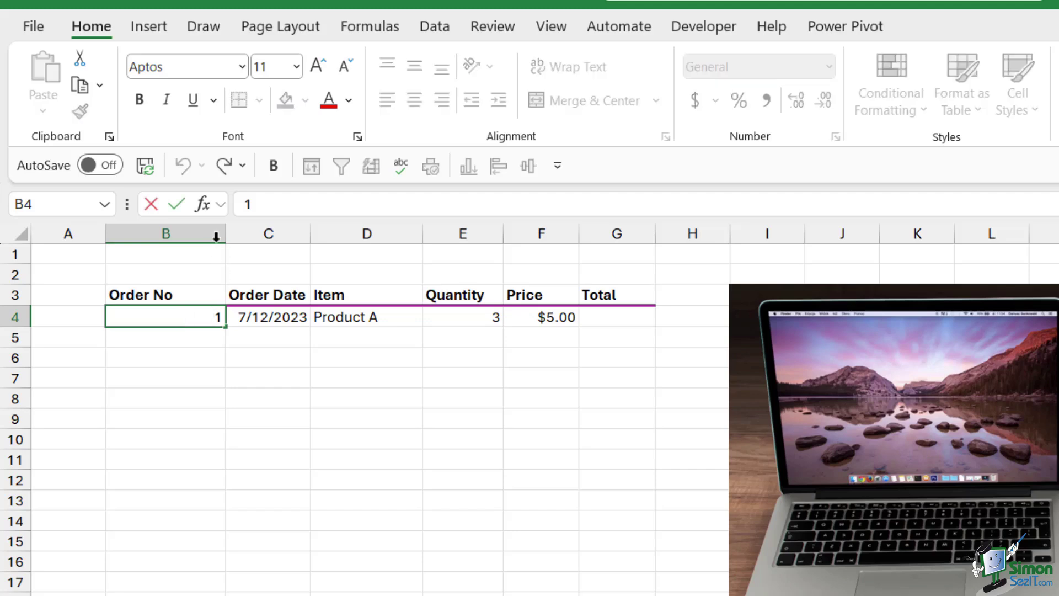
type("'")
type("000")
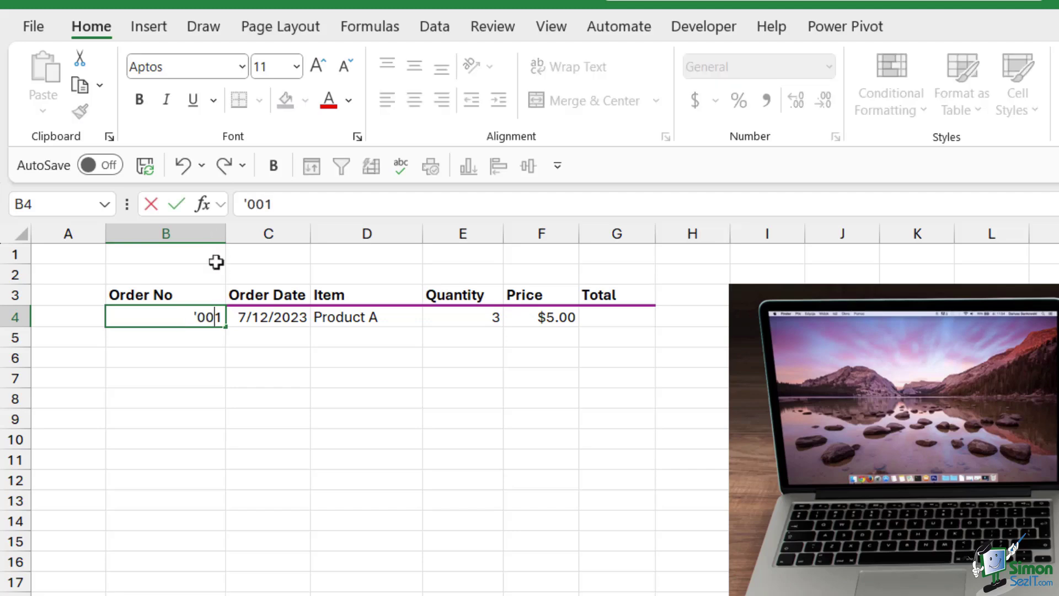
key("Return")
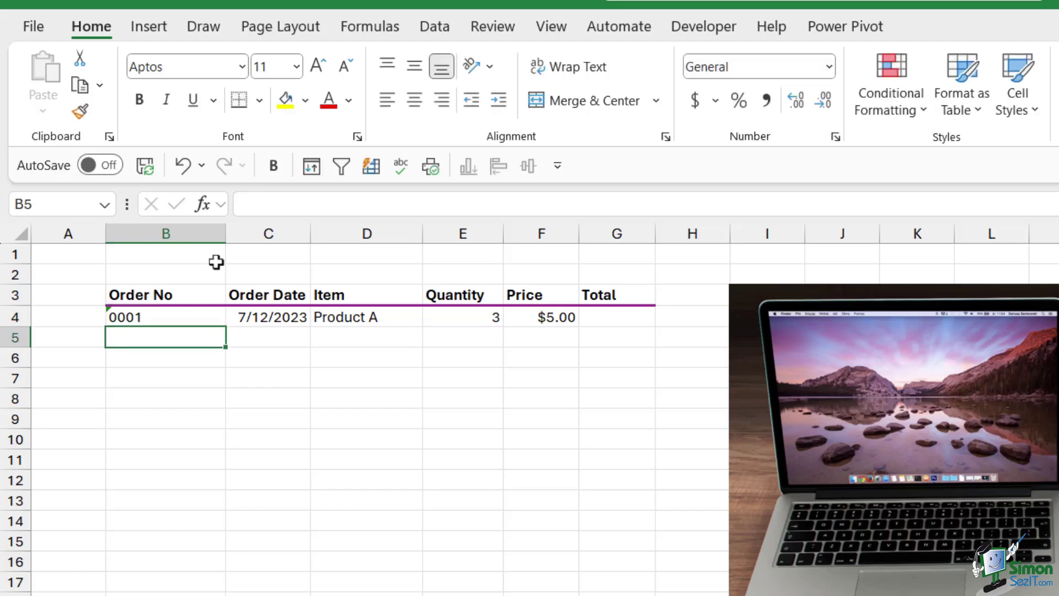
left_click(180, 318)
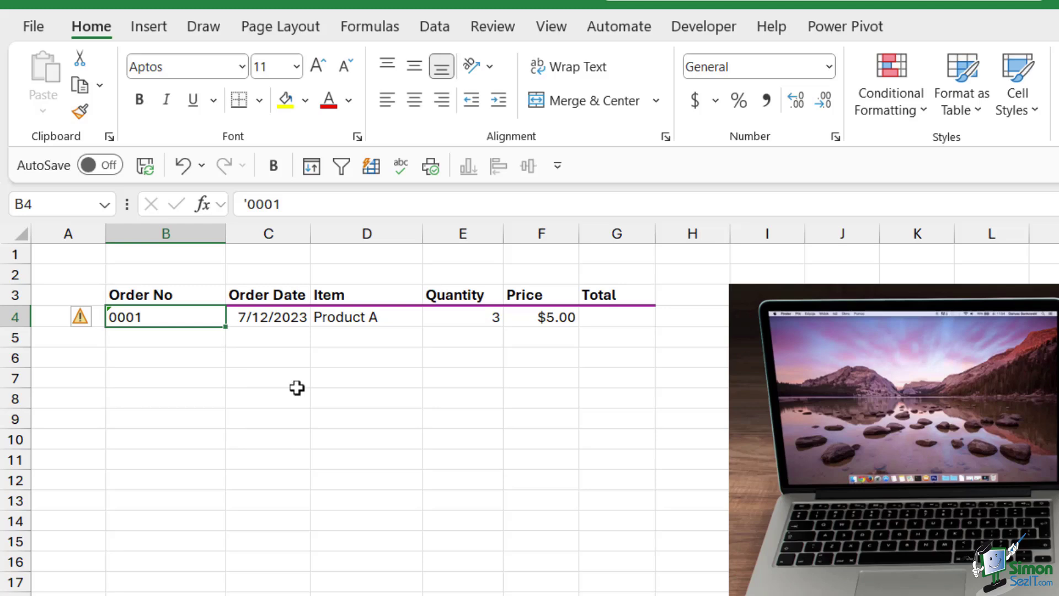
Check the formats of cells C4, D4, D5 and C5
left_click(305, 318)
left_click(375, 314)
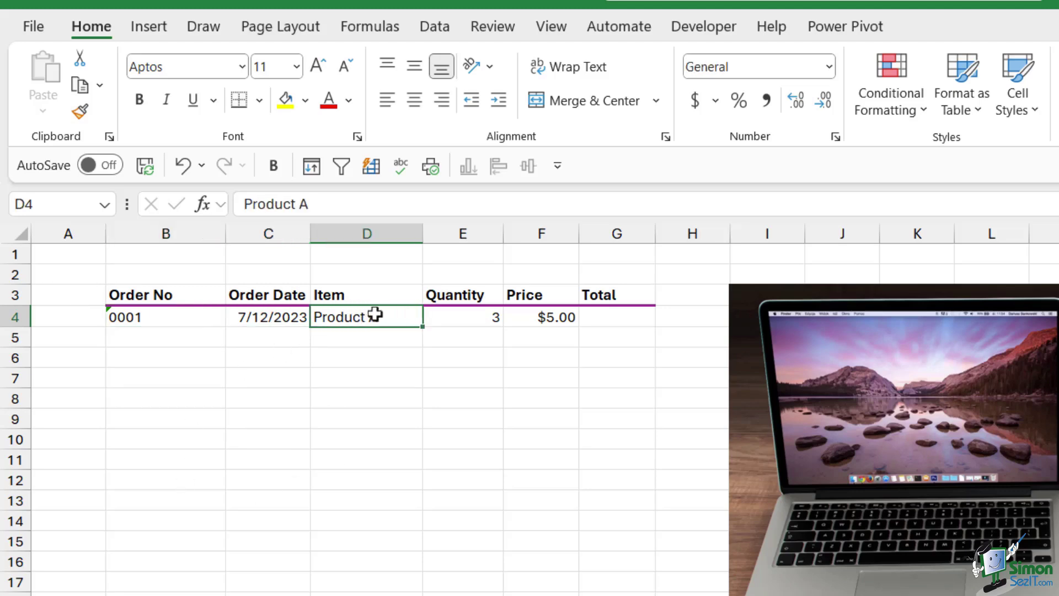
left_click(350, 338)
left_click(260, 340)
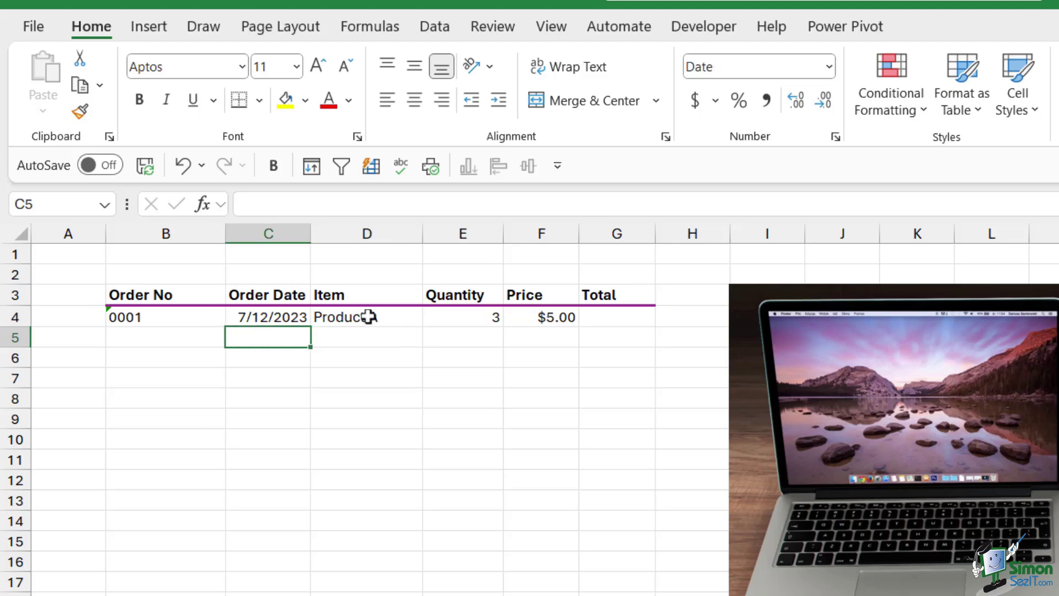
Replace B4's text 0001 with ORD-0001 using the formula bar
left_click(193, 321)
left_click(249, 204)
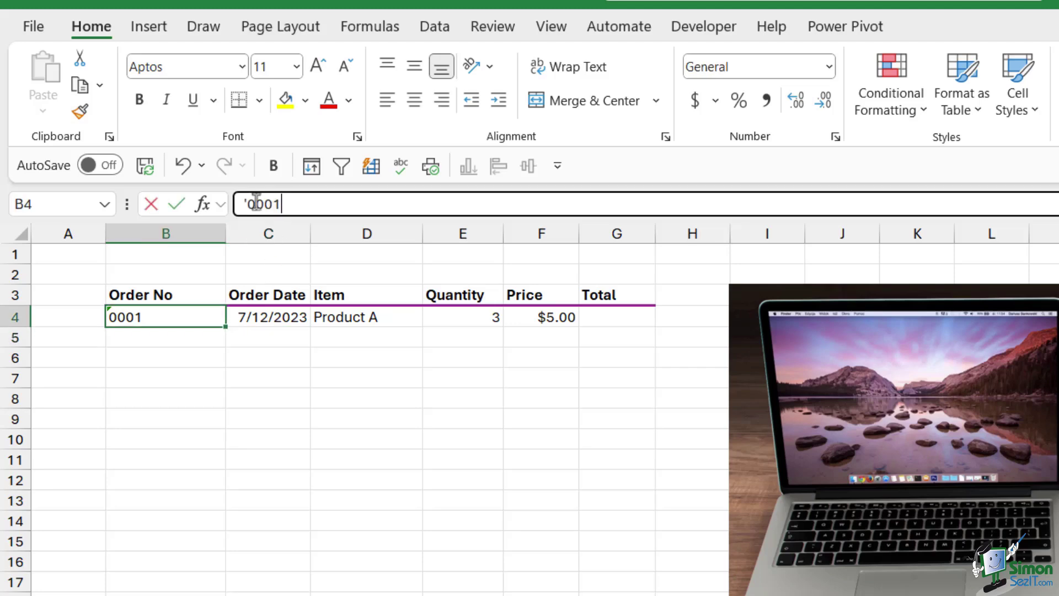
type("'")
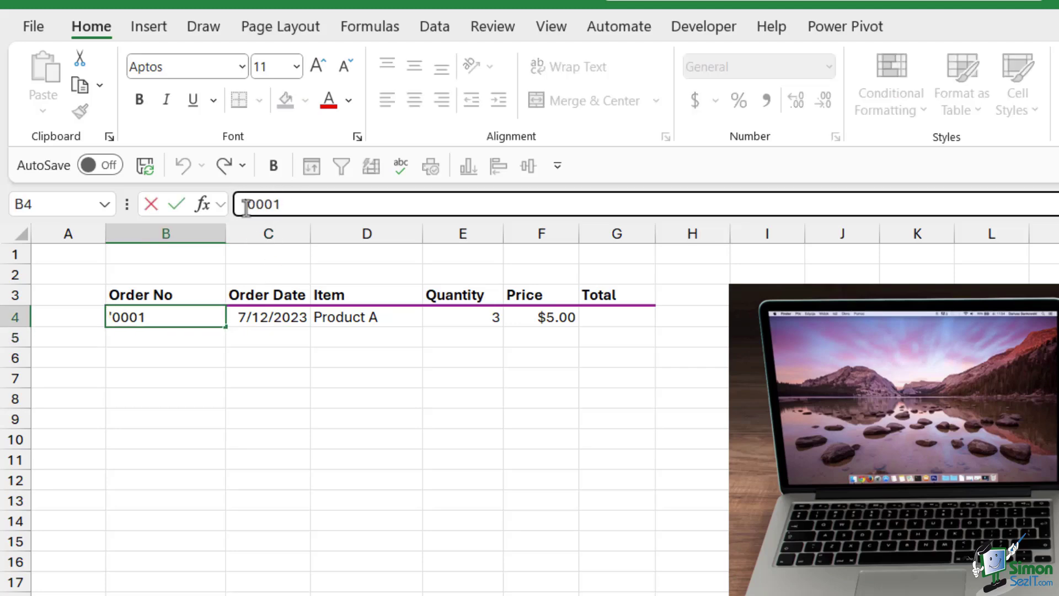
left_click_drag(239, 203, 291, 220)
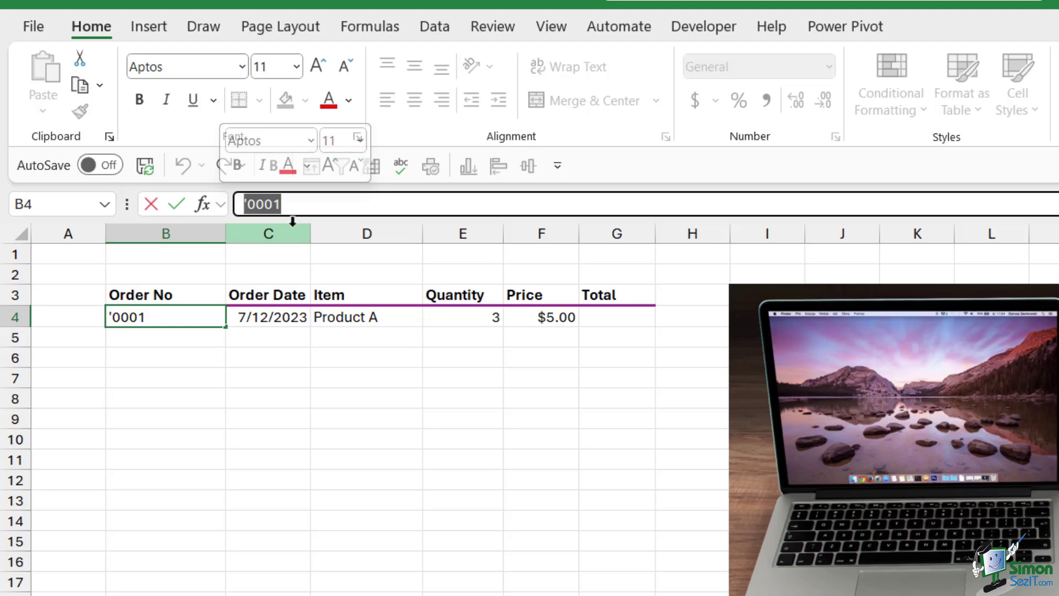
type("ORD-")
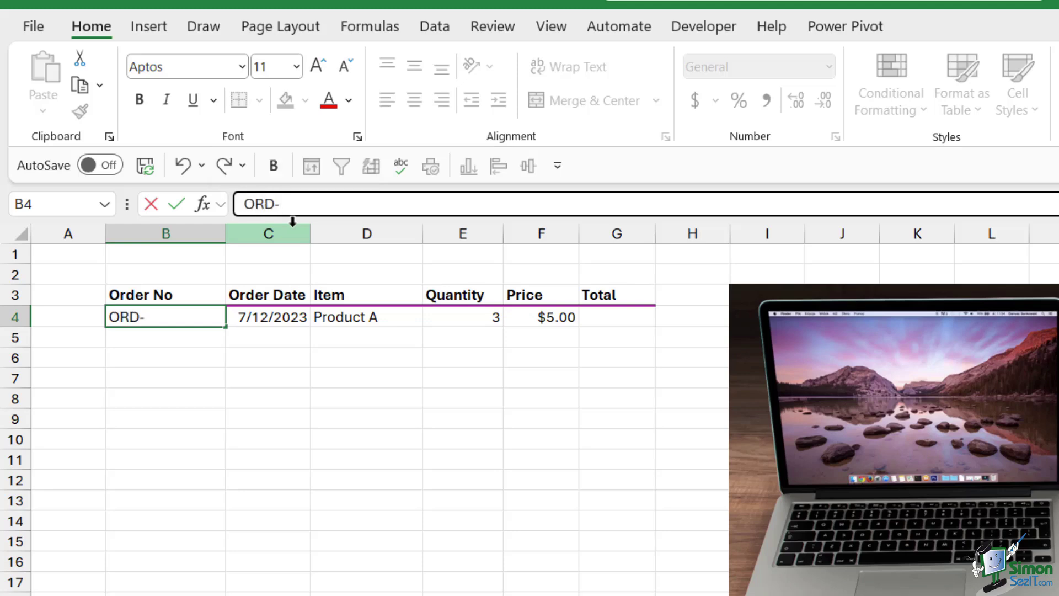
type("0001")
key("Return")
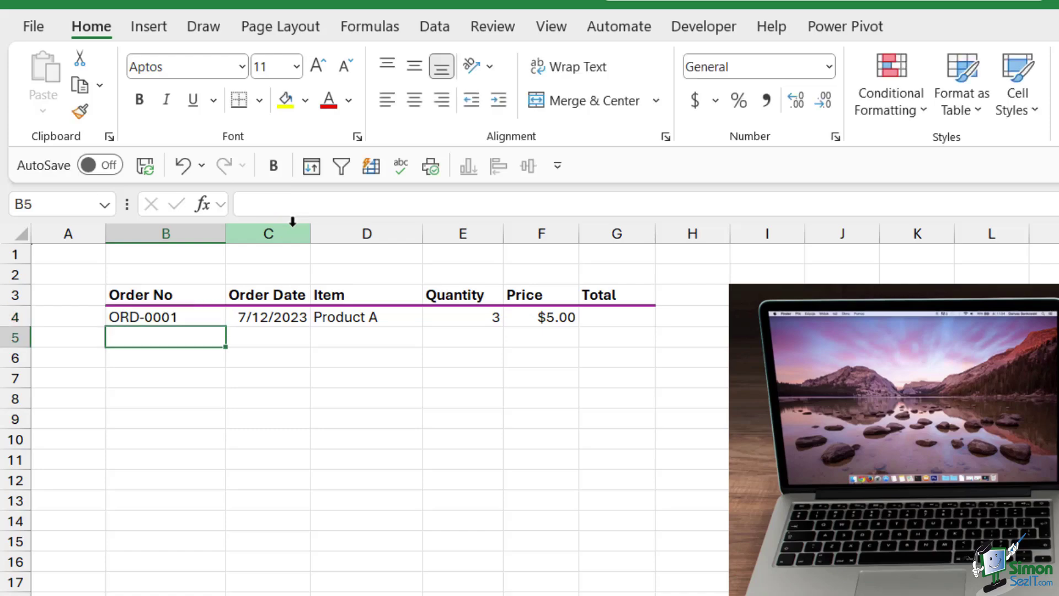
left_click(406, 457)
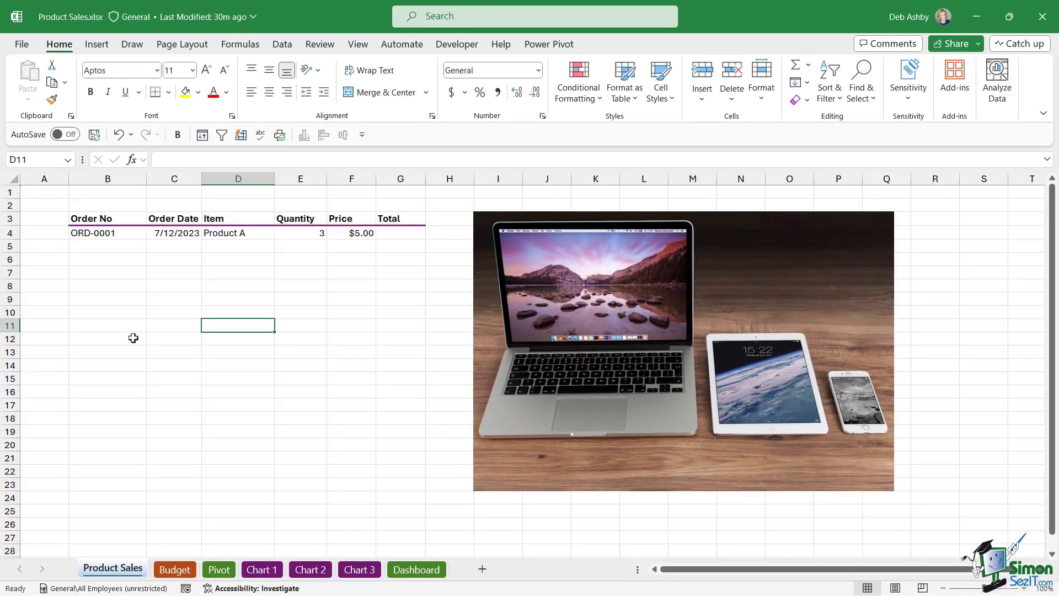